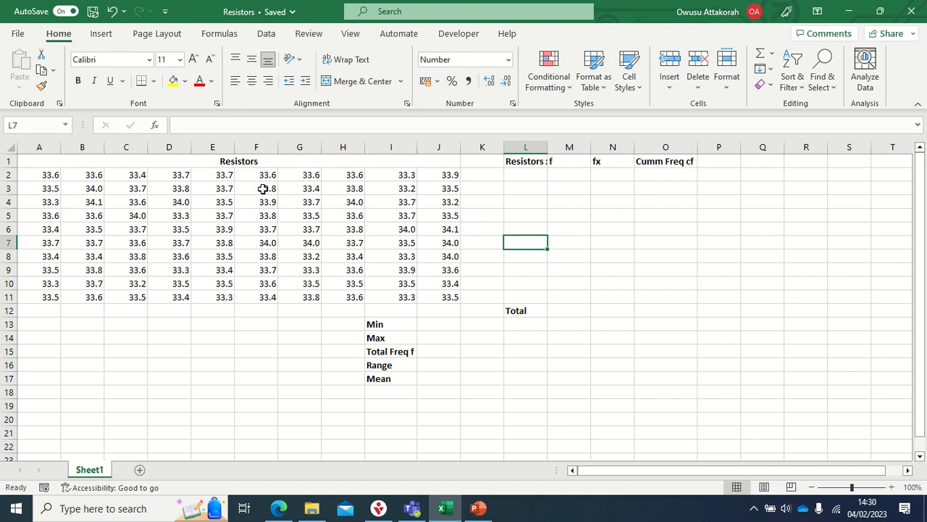
- Examine the resistor readings in A2:J11 and the Min, Max, Total Freq f, Range and Mean labels beneath them
{"action": "mouse_move", "coordinate": [45, 170]}
{"action": "left_mouse_down"}
{"action": "mouse_move", "coordinate": [304, 213]}
{"action": "mouse_move", "coordinate": [414, 263]}
{"action": "mouse_move", "coordinate": [439, 297]}
{"action": "left_mouse_up"}
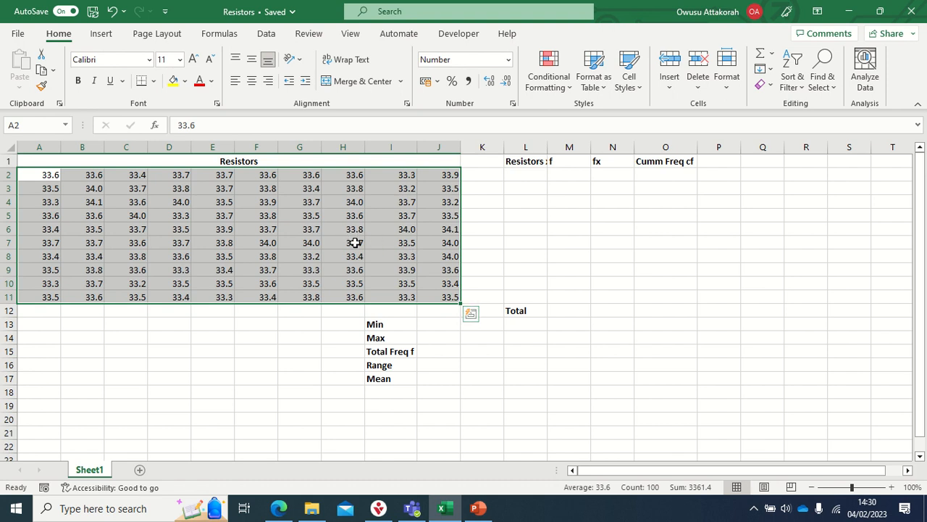
{"action": "left_click", "coordinate": [384, 323]}
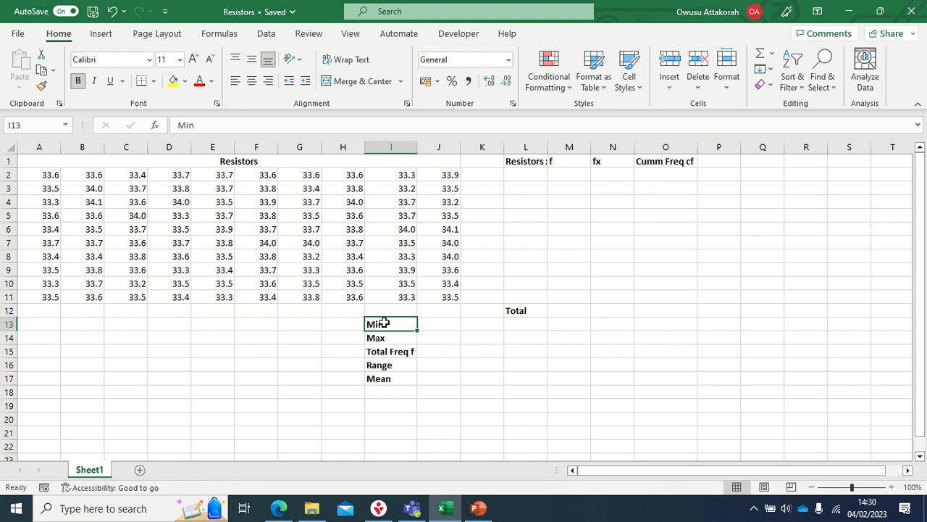
{"action": "left_click_drag", "start_coordinate": [46, 185], "coordinate": [442, 287]}
{"action": "left_click_drag", "start_coordinate": [42, 174], "coordinate": [439, 300]}
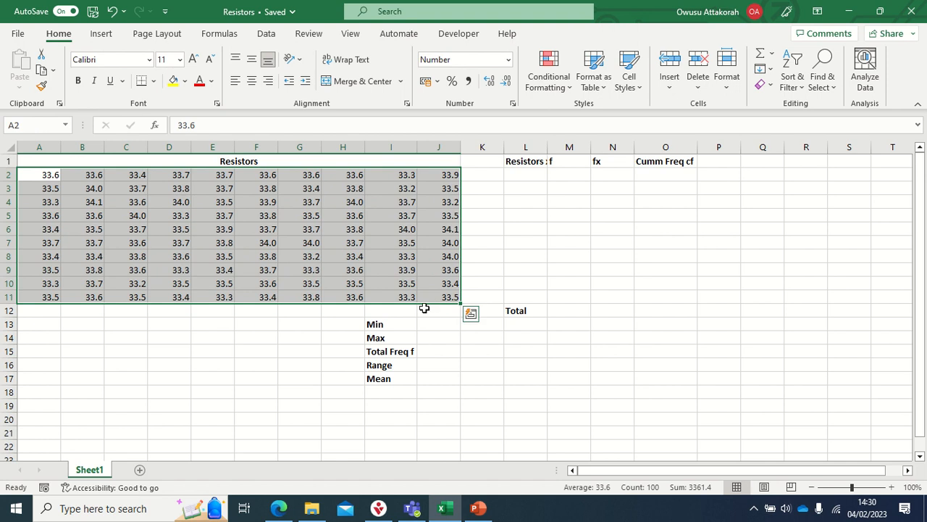
{"action": "left_click", "coordinate": [378, 338]}
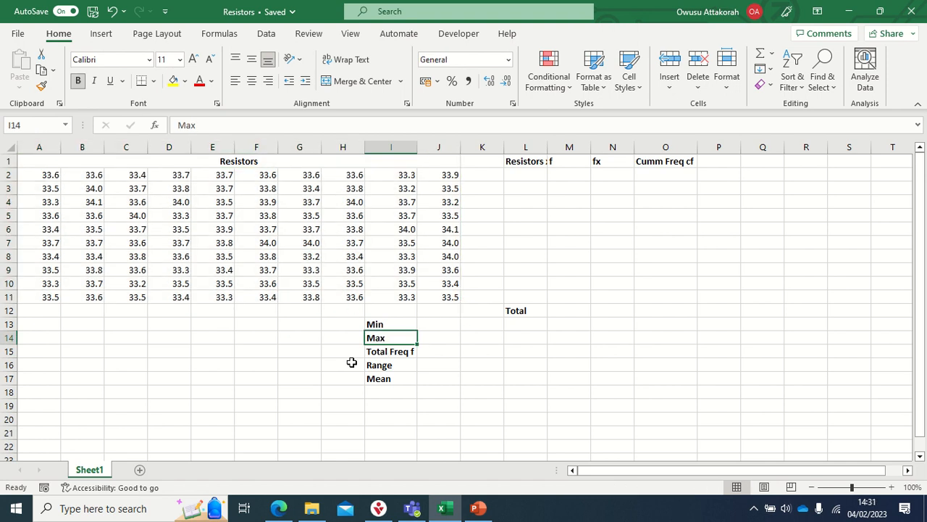
{"action": "left_click", "coordinate": [399, 352]}
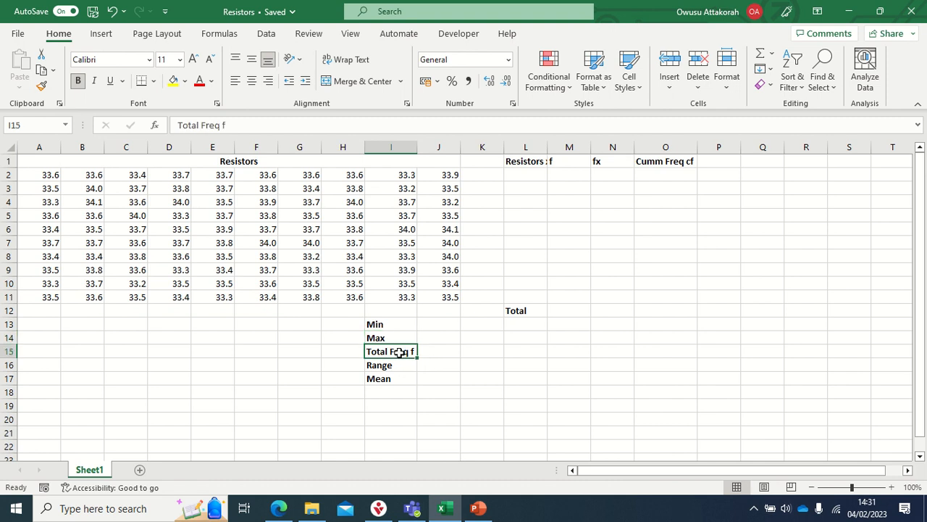
{"action": "left_click", "coordinate": [438, 351]}
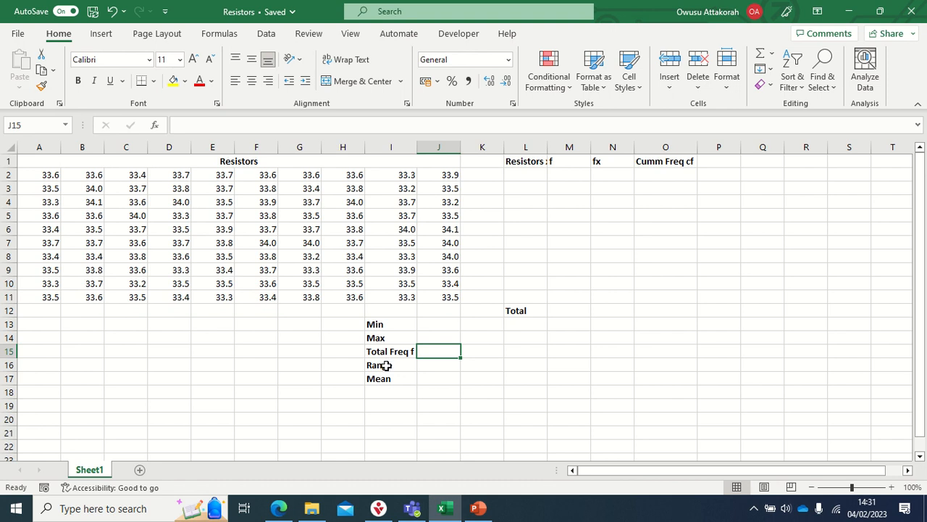
{"action": "left_click", "coordinate": [386, 366]}
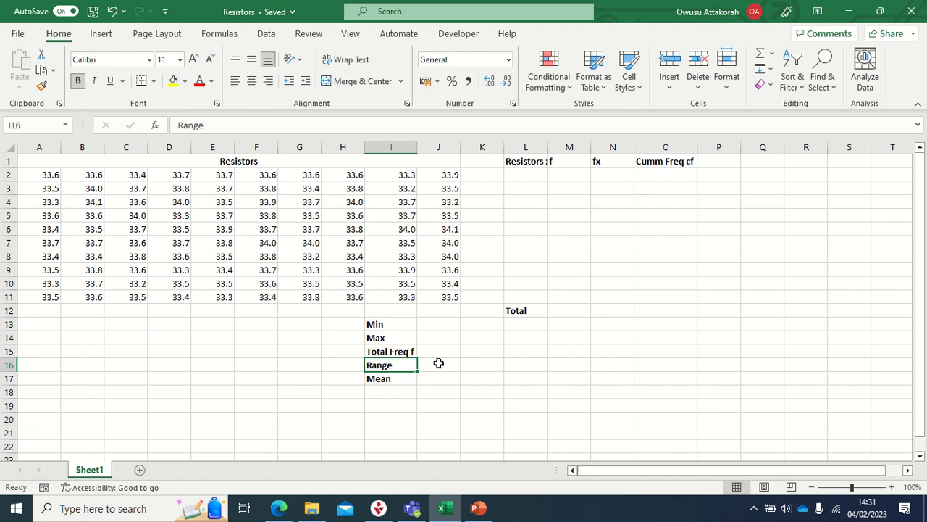
{"action": "left_click", "coordinate": [379, 376]}
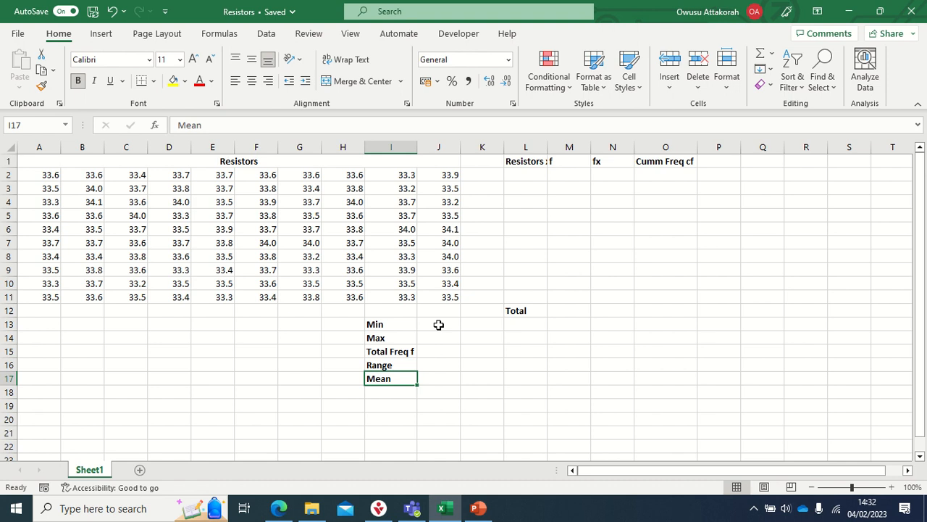
- Calculate the minimum resistor value in J13 with the MIN function over A2:J11
{"action": "left_click", "coordinate": [438, 324]}
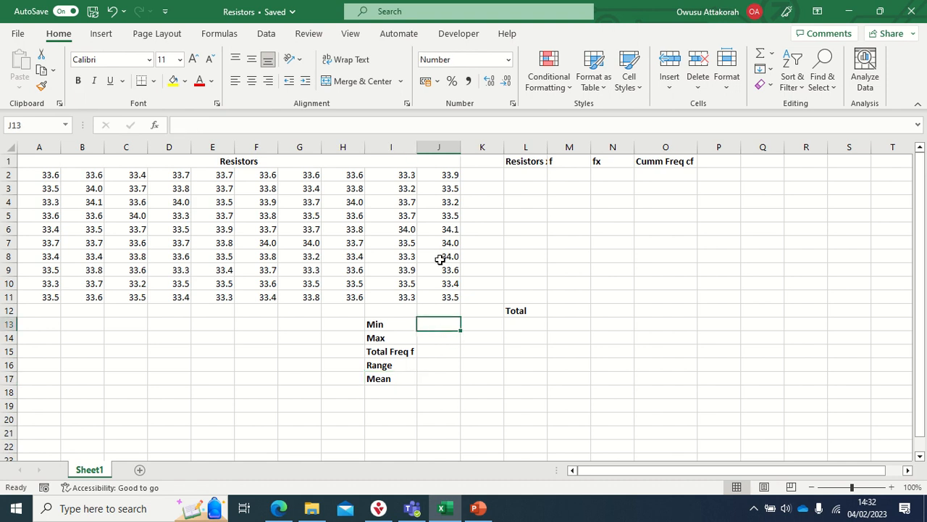
{"action": "type", "text": "="}
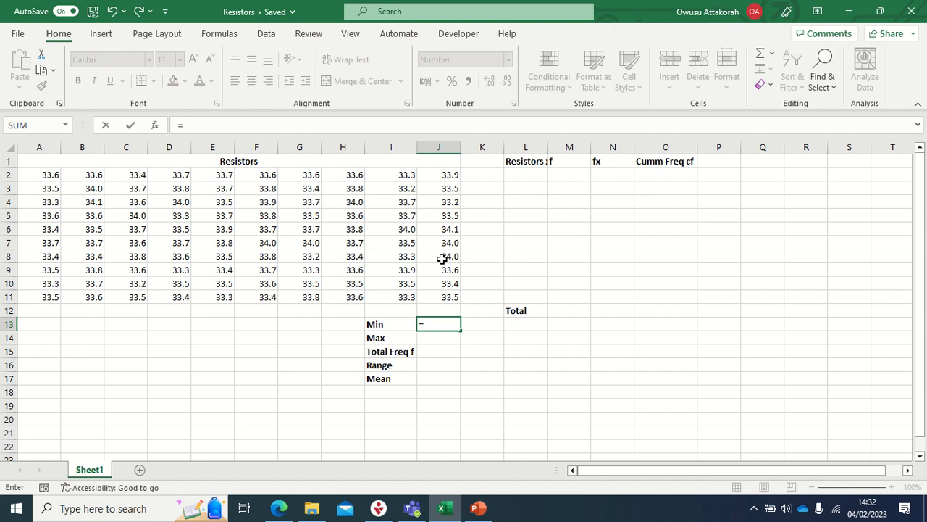
{"action": "type", "text": "min"}
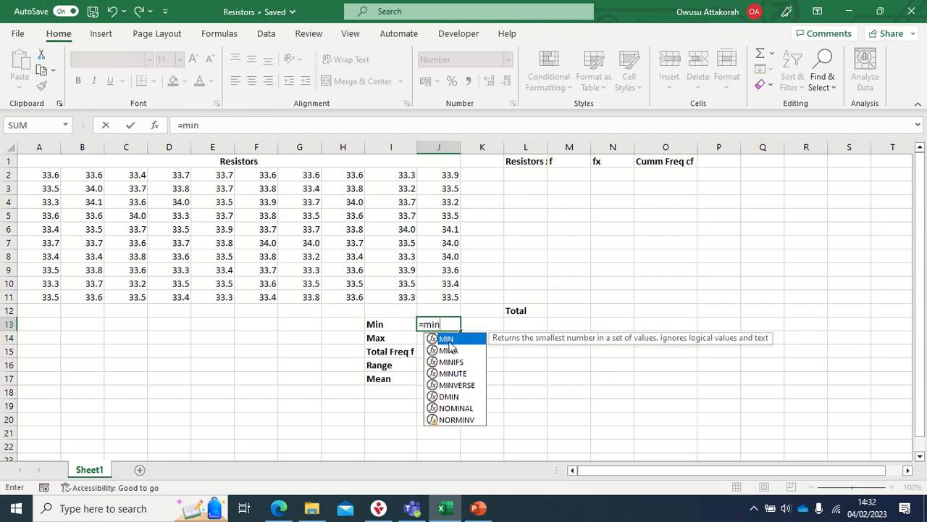
{"action": "key", "text": "Tab"}
{"action": "left_click_drag", "start_coordinate": [49, 173], "coordinate": [432, 305]}
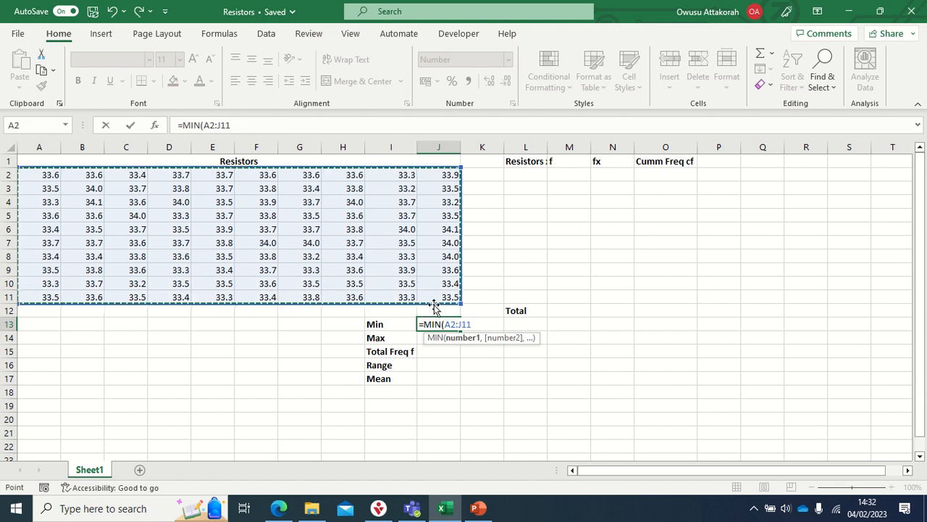
{"action": "key", "text": "Return"}
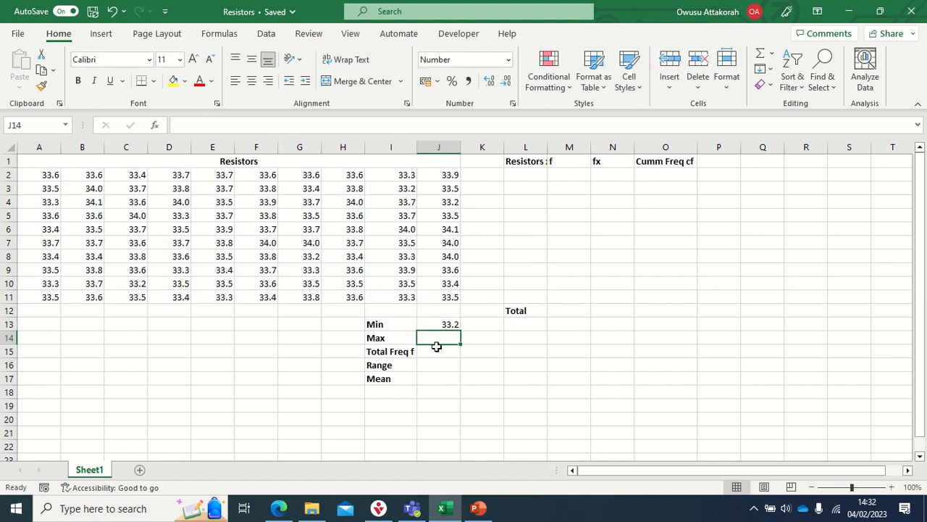
- Calculate the maximum resistor value in J14 with the MAX function over A2:J11
{"action": "type", "text": "="}
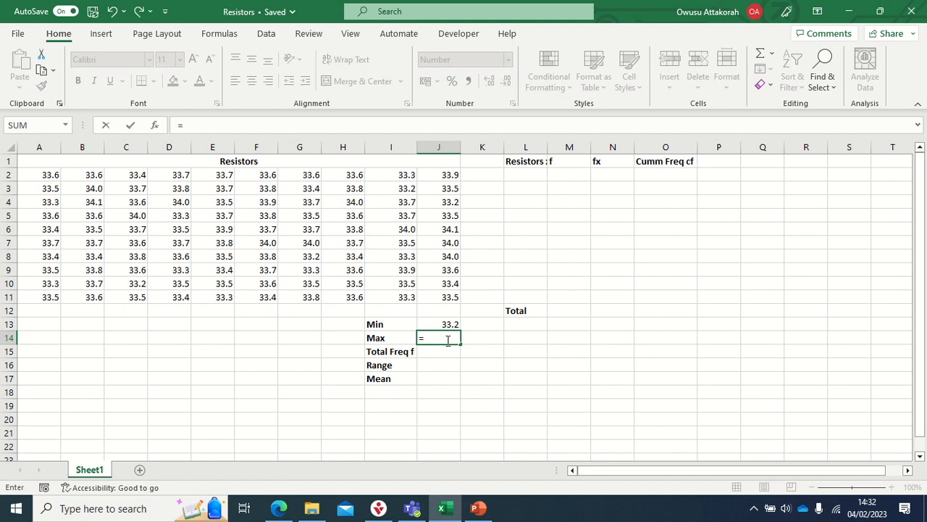
{"action": "type", "text": "m"}
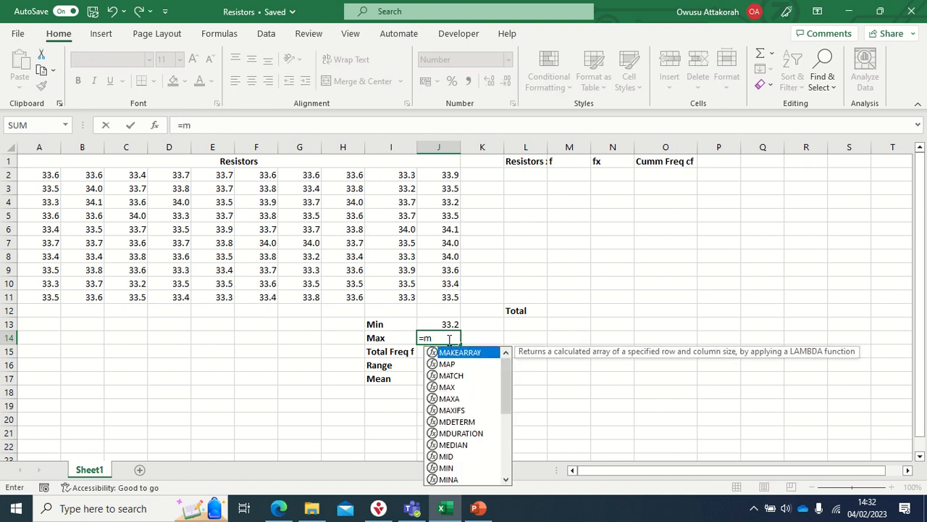
{"action": "type", "text": "ax"}
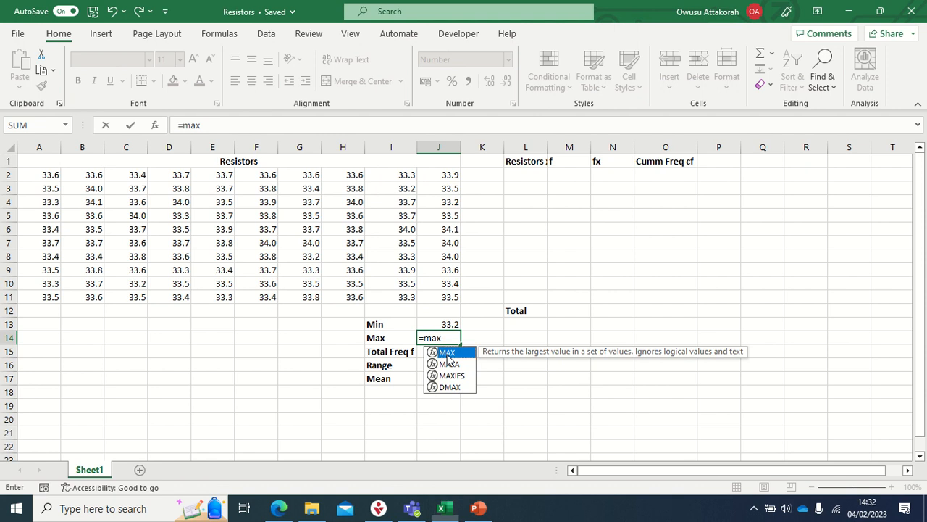
{"action": "double_click", "coordinate": [445, 353]}
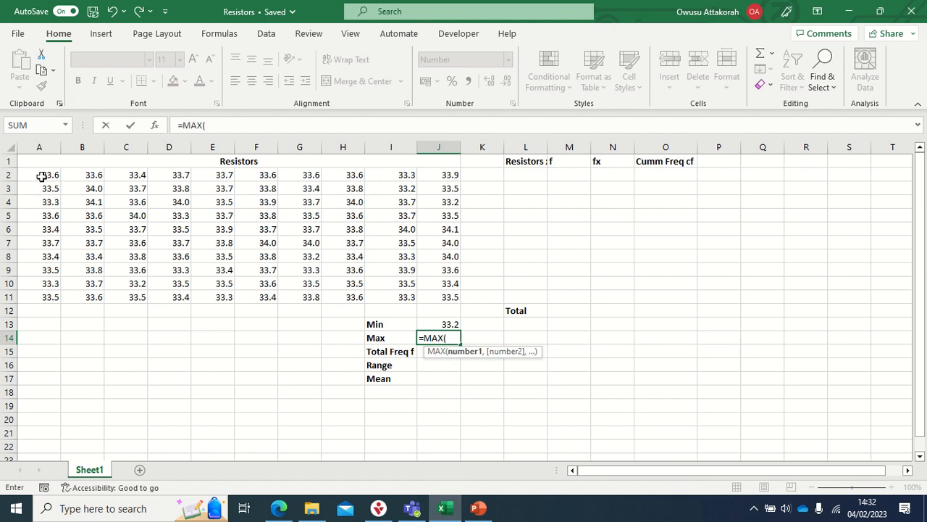
{"action": "left_click_drag", "start_coordinate": [42, 177], "coordinate": [435, 297]}
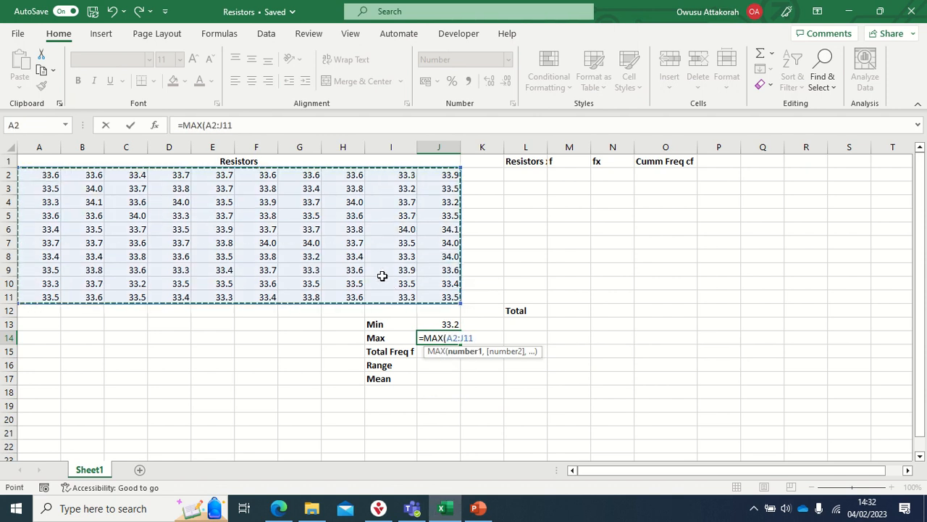
{"action": "key", "text": "Return"}
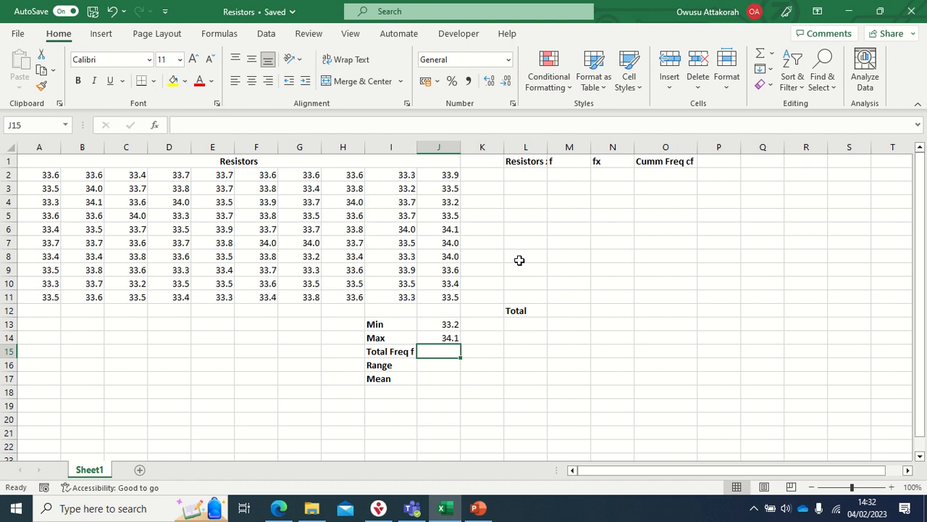
- Calculate the total frequency in J15 with the COUNT function over A2:J11
{"action": "type", "text": "="}
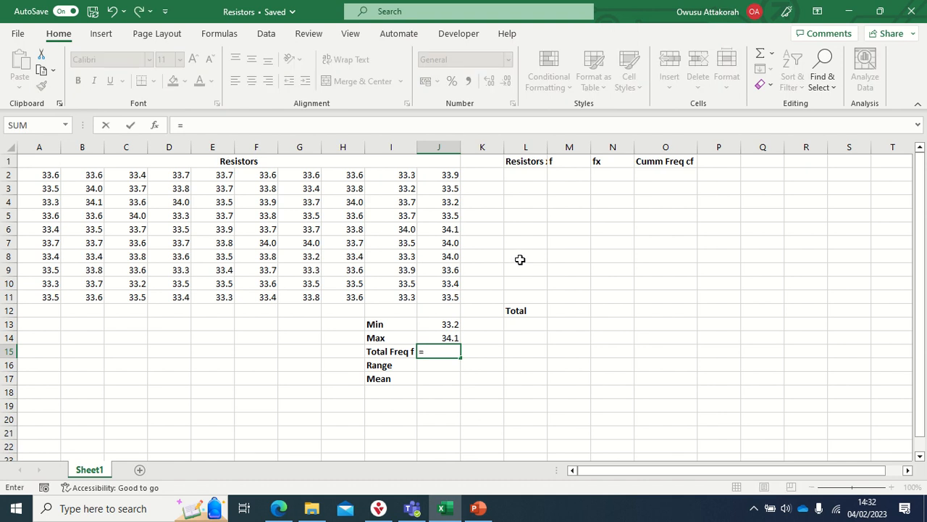
{"action": "type", "text": "coun"}
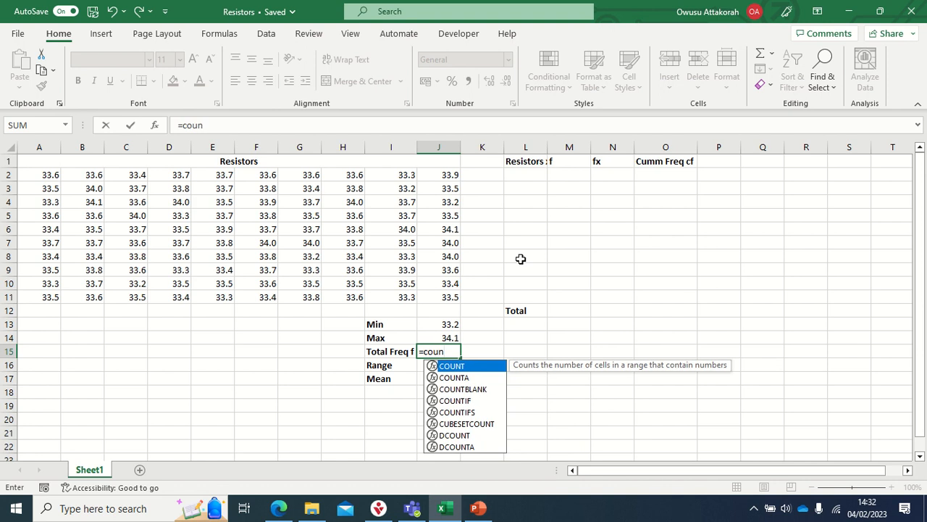
{"action": "mouse_move", "coordinate": [917, 1]}
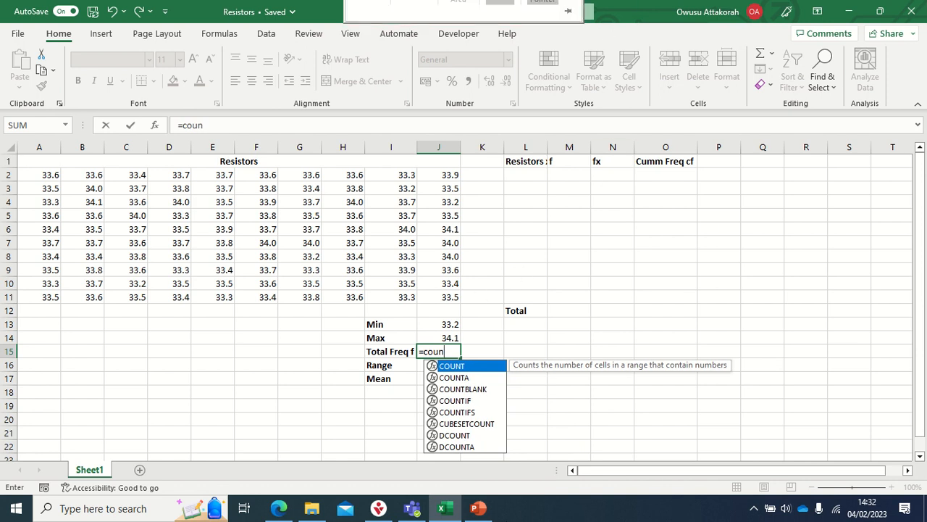
{"action": "double_click", "coordinate": [450, 365]}
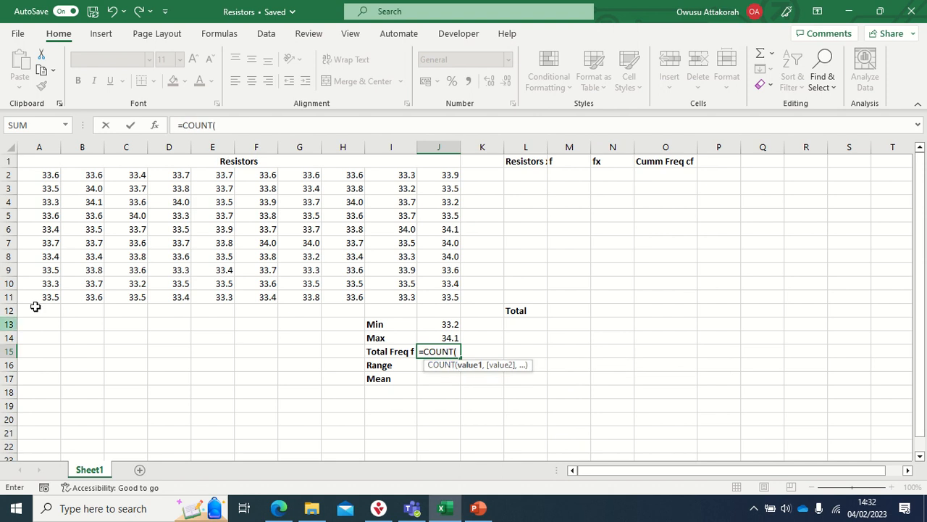
{"action": "left_click_drag", "start_coordinate": [47, 178], "coordinate": [433, 298]}
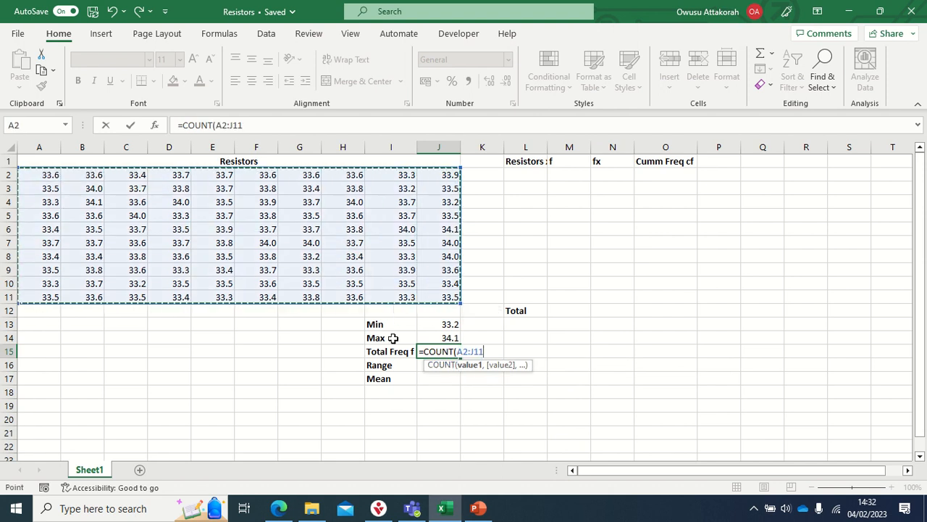
{"action": "key", "text": "Return"}
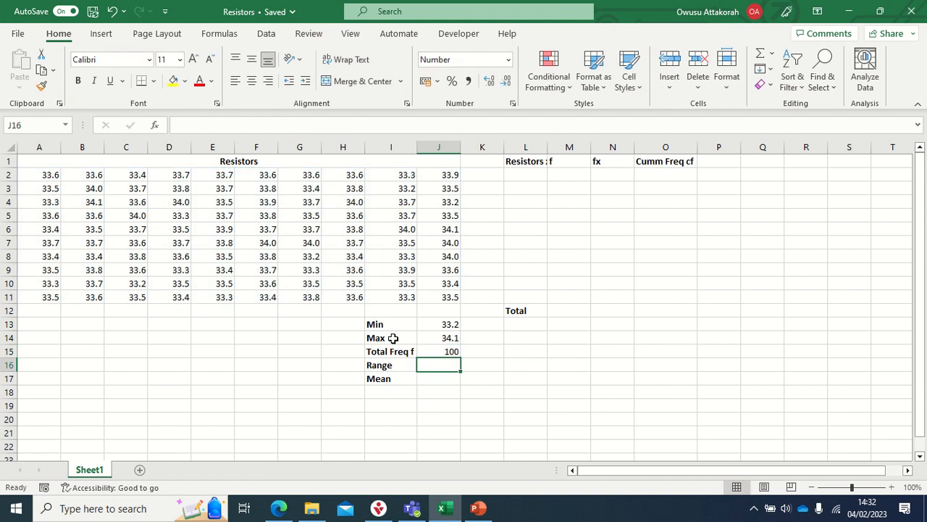
{"action": "left_click", "coordinate": [445, 353]}
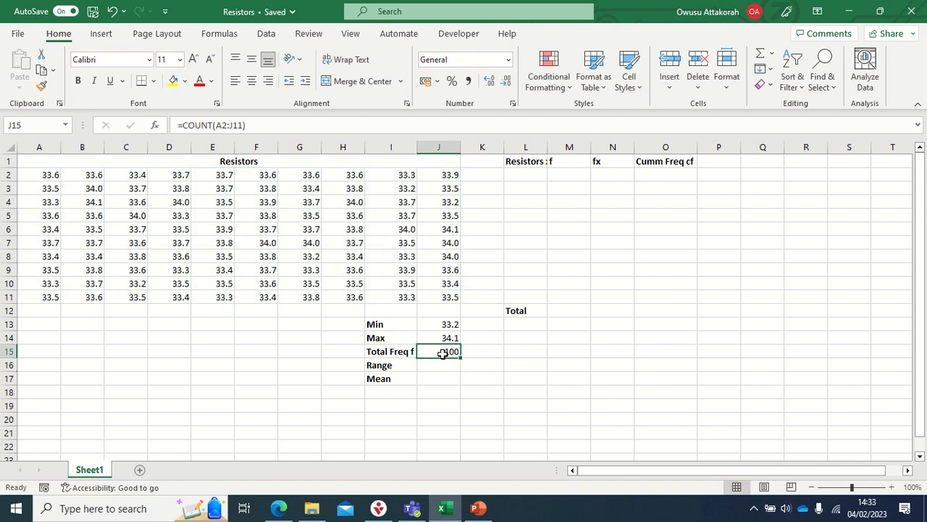
- Calculate the range in J16 as the maximum minus the minimum with the formula =J14-J13
{"action": "left_click", "coordinate": [432, 366]}
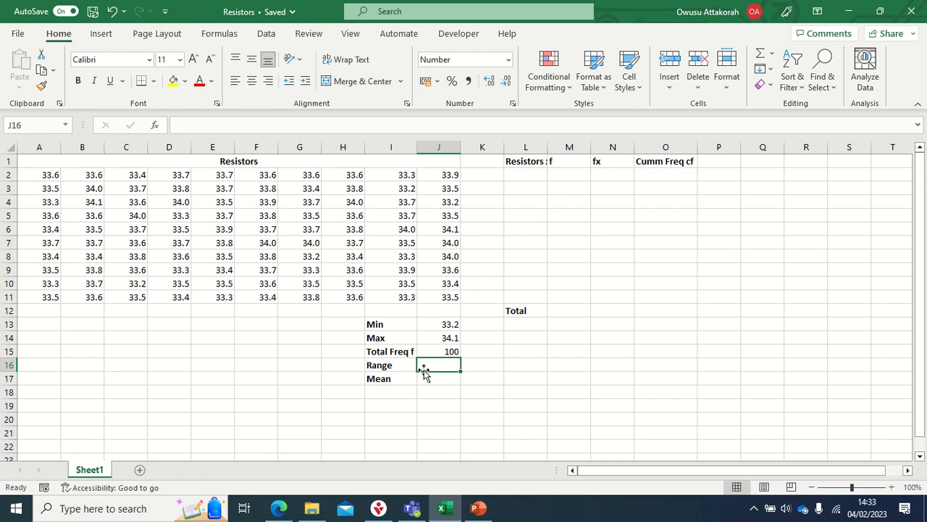
{"action": "type", "text": "="}
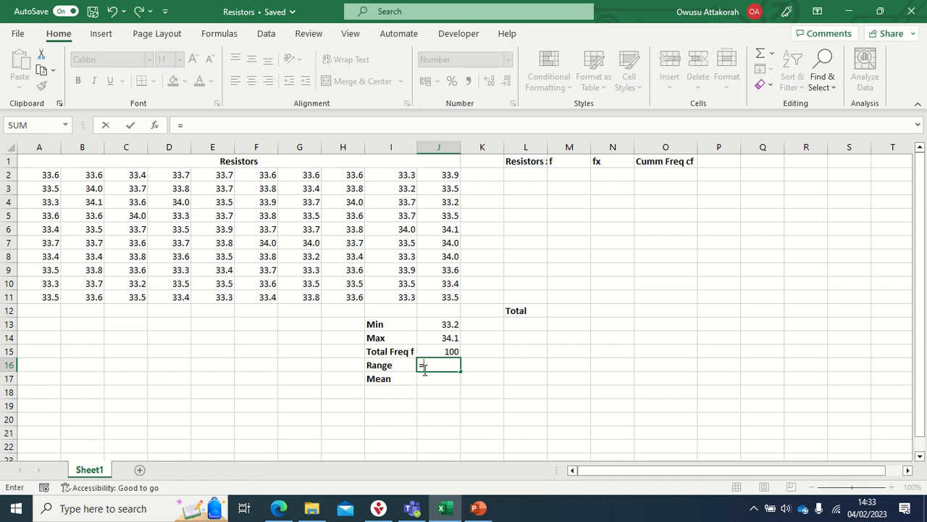
{"action": "left_click", "coordinate": [447, 339]}
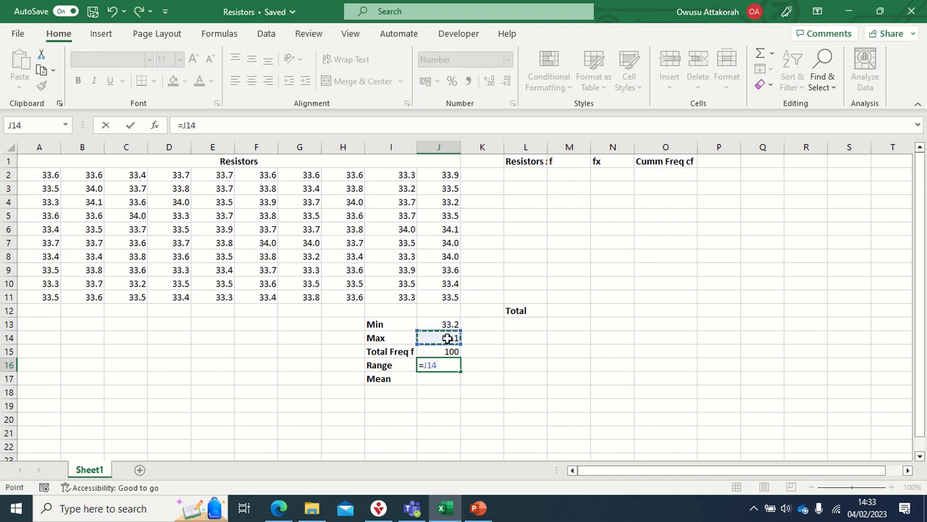
{"action": "type", "text": "-"}
{"action": "left_click", "coordinate": [445, 324]}
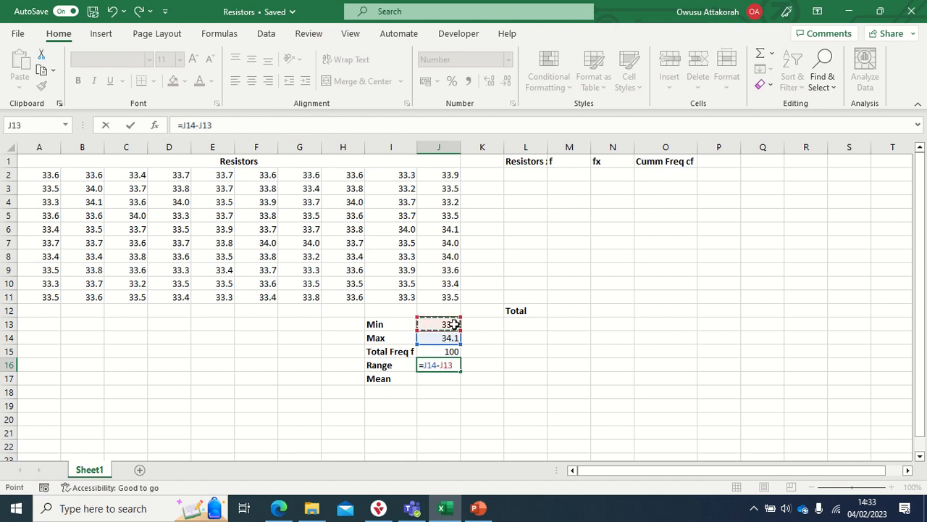
{"action": "key", "text": "Return"}
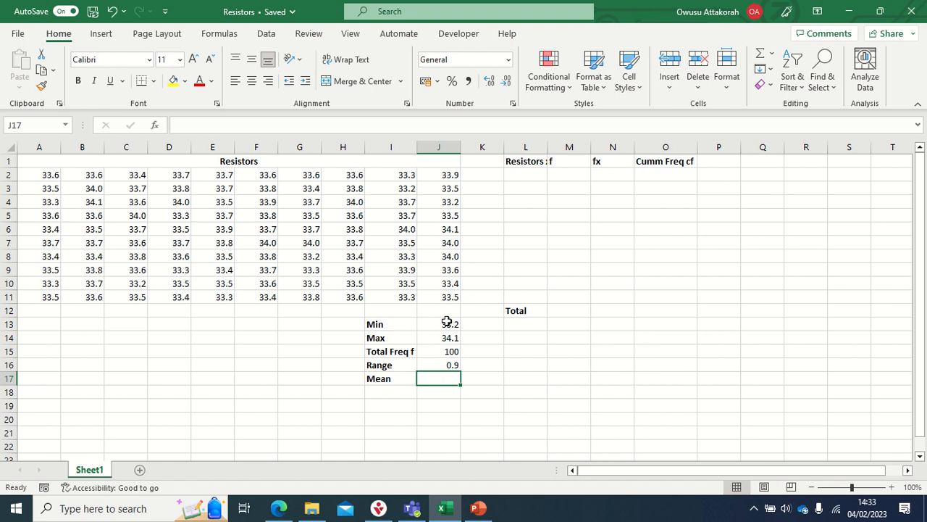
- Autofit column L to the width of its "Resistors x" heading and select cell L2 below it
{"action": "left_click_drag", "start_coordinate": [447, 324], "coordinate": [447, 339]}
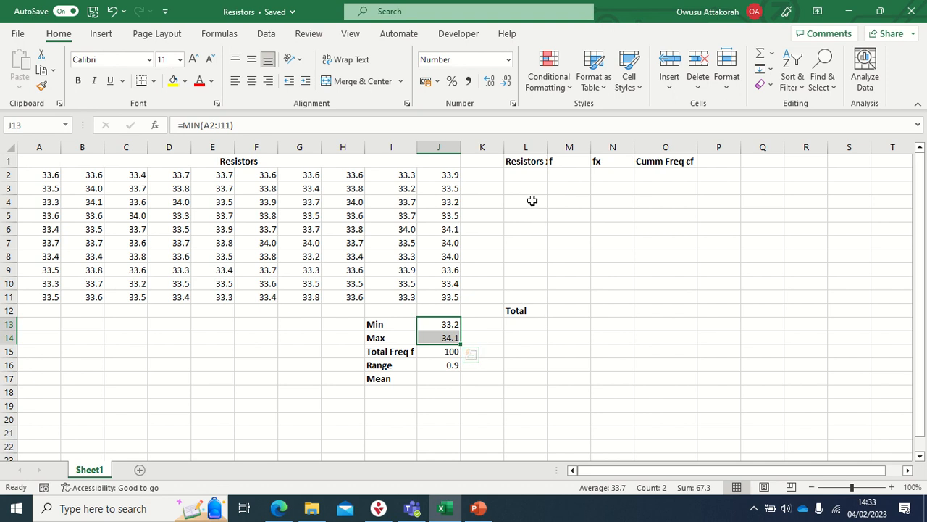
{"action": "left_click", "coordinate": [530, 178]}
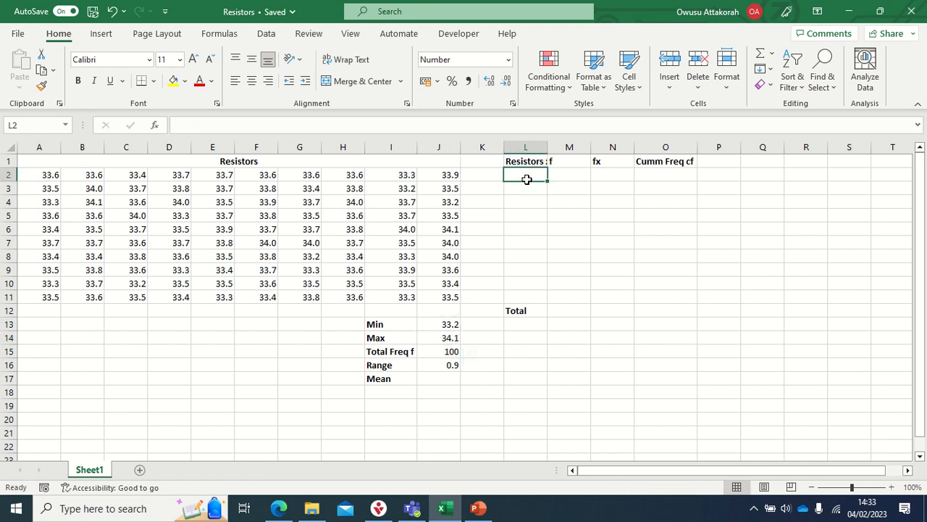
{"action": "double_click", "coordinate": [547, 147]}
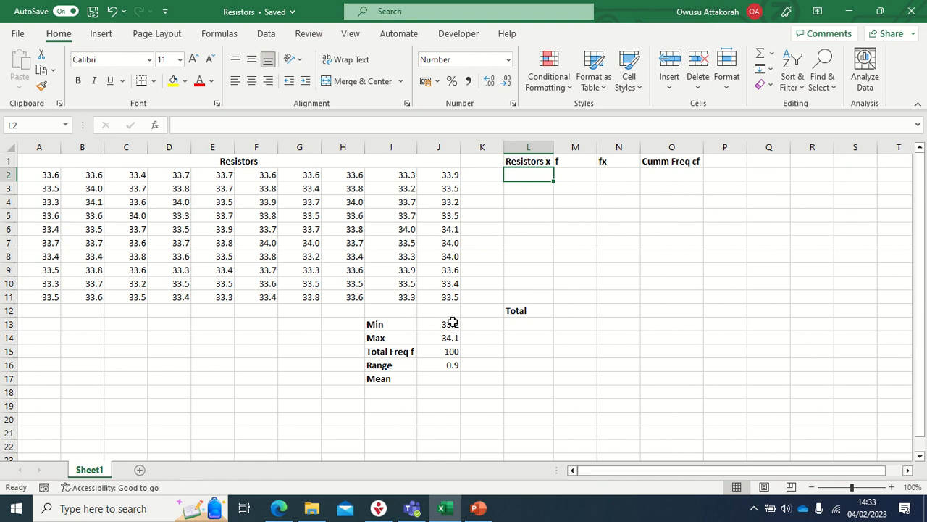
{"action": "left_click_drag", "start_coordinate": [449, 324], "coordinate": [447, 334]}
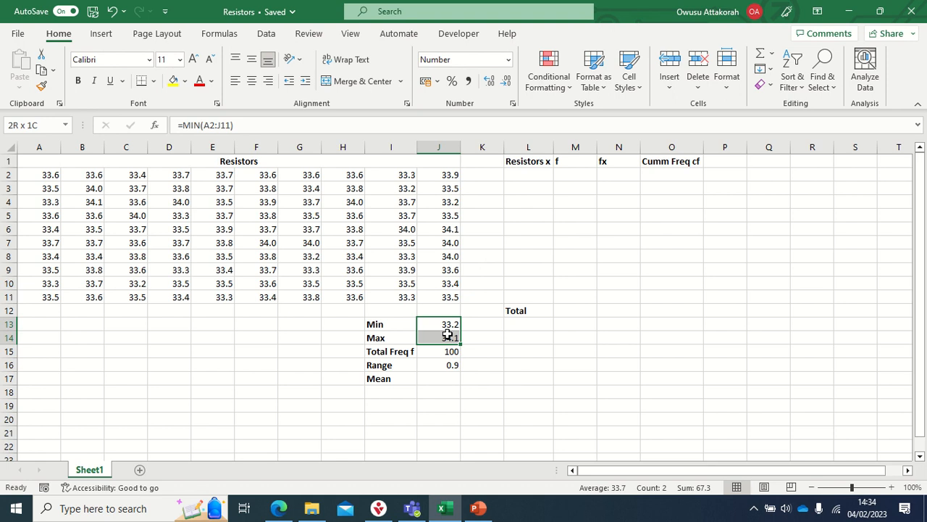
{"action": "left_click", "coordinate": [524, 174]}
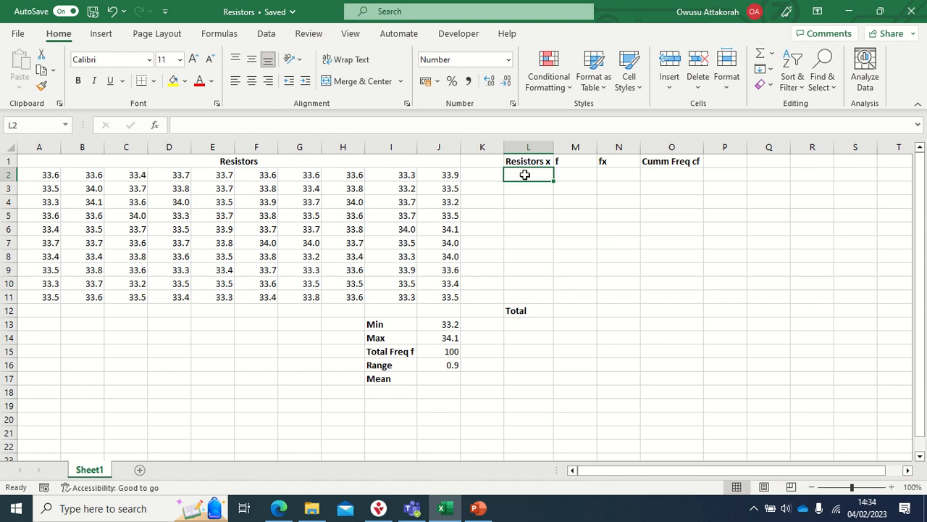
- Enter 33.2 in L2 and 33.3 in L3, and extend the series in 0.1 increments down to L11
{"action": "type", "text": "3"}
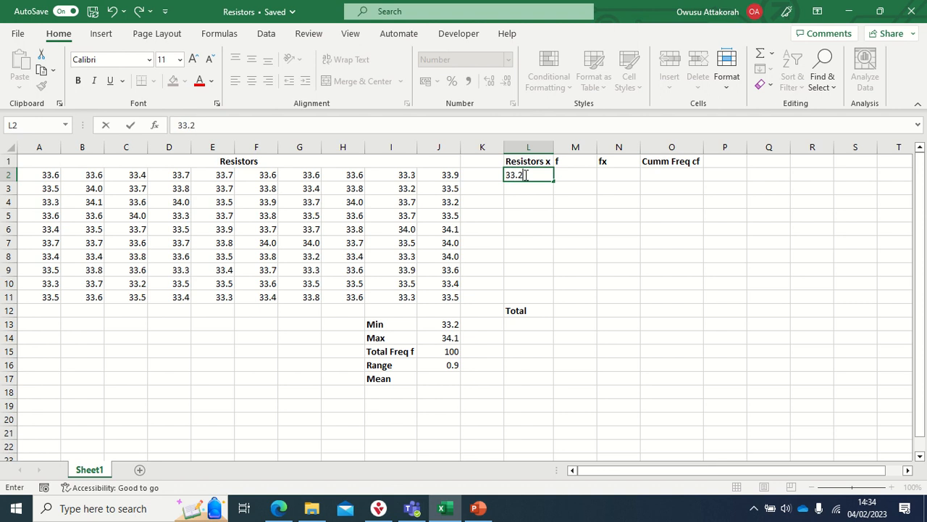
{"action": "type", "text": "3.2"}
{"action": "key", "text": "Return"}
{"action": "type", "text": "33"}
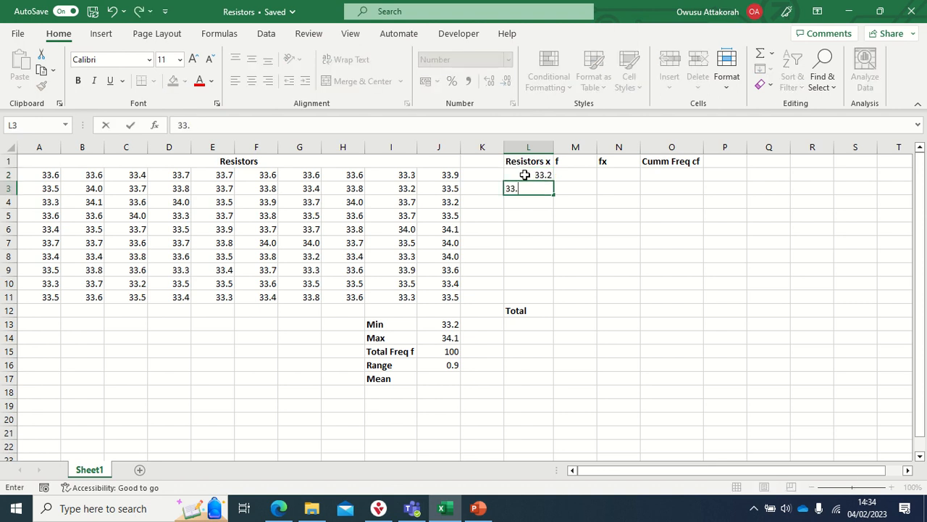
{"action": "type", "text": ".3"}
{"action": "key", "text": "Return"}
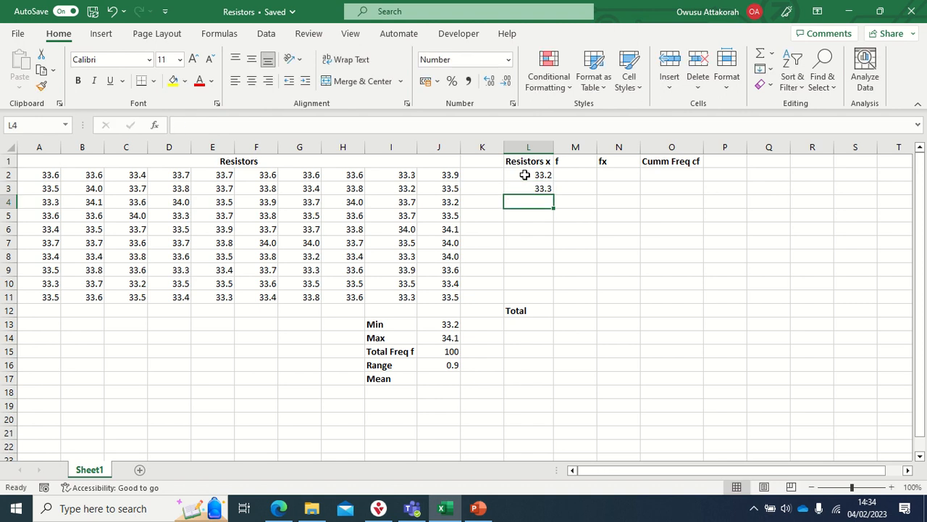
{"action": "left_click_drag", "start_coordinate": [531, 200], "coordinate": [534, 294]}
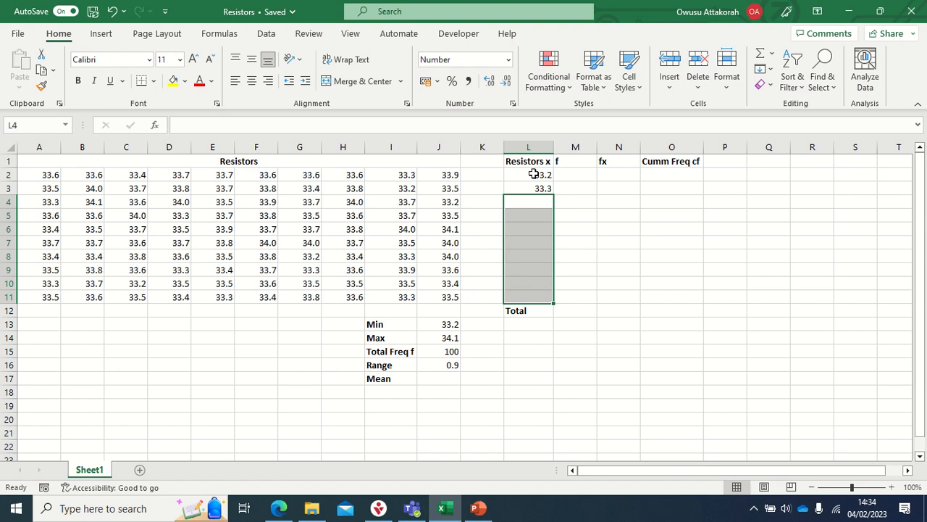
{"action": "left_click_drag", "start_coordinate": [532, 174], "coordinate": [545, 302]}
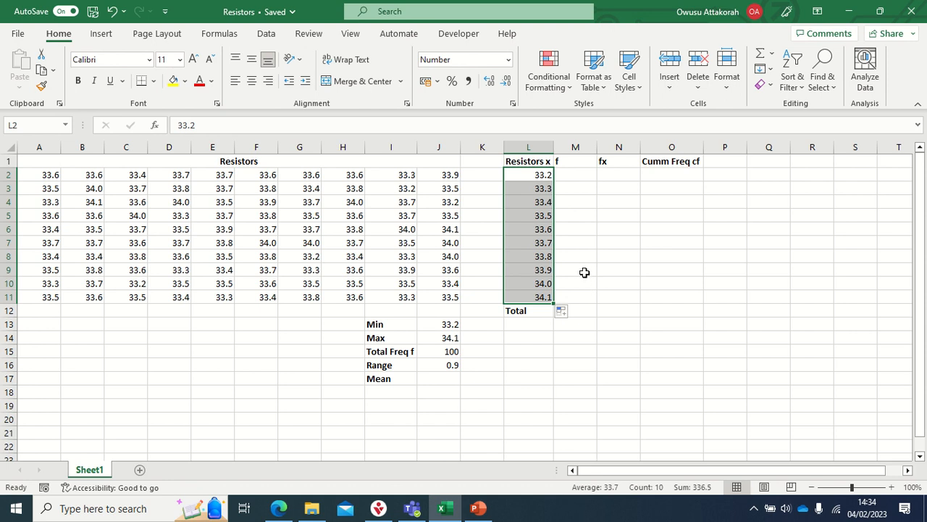
{"action": "left_click", "coordinate": [449, 337]}
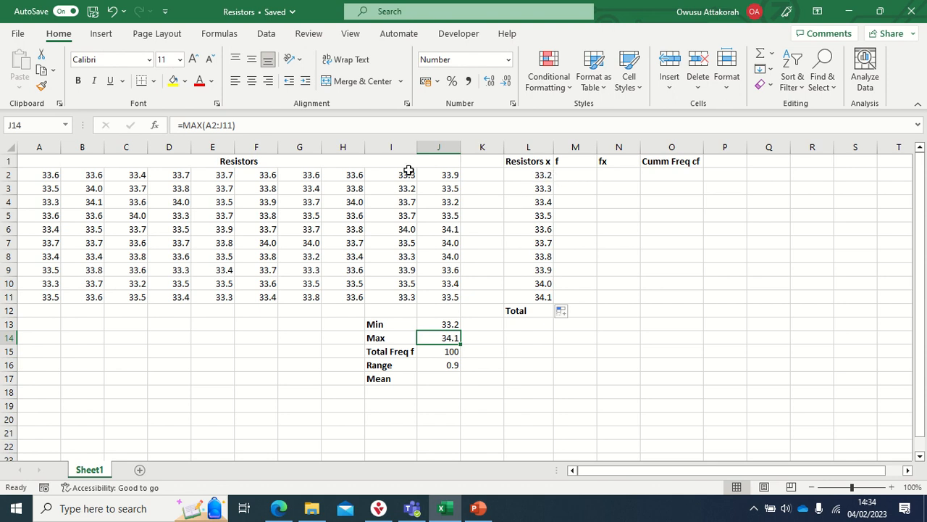
{"action": "left_click_drag", "start_coordinate": [56, 174], "coordinate": [431, 297]}
{"action": "left_click", "coordinate": [544, 187]}
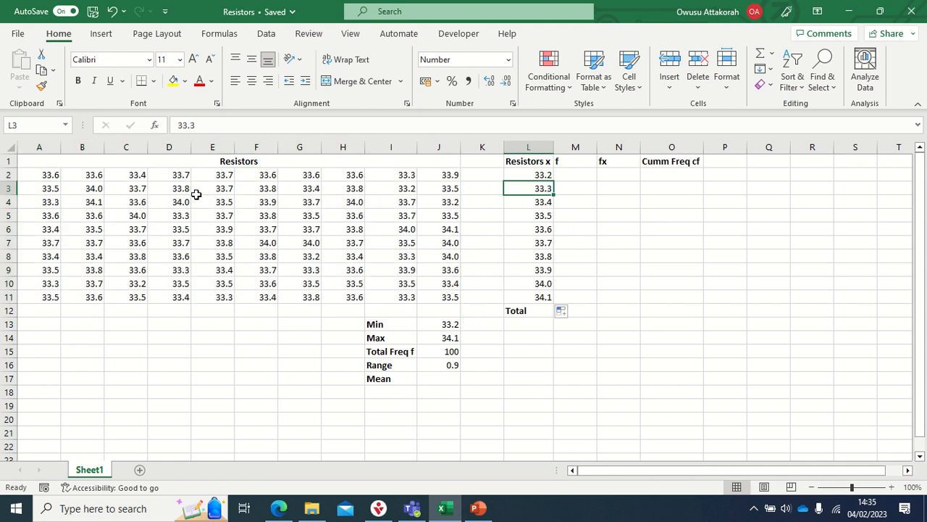
{"action": "left_click_drag", "start_coordinate": [68, 175], "coordinate": [450, 294]}
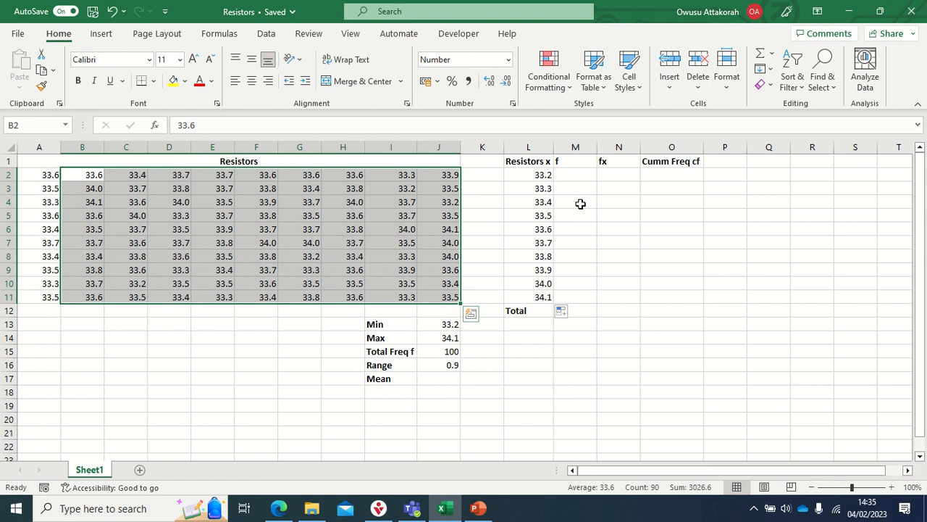
{"action": "left_click", "coordinate": [572, 174]}
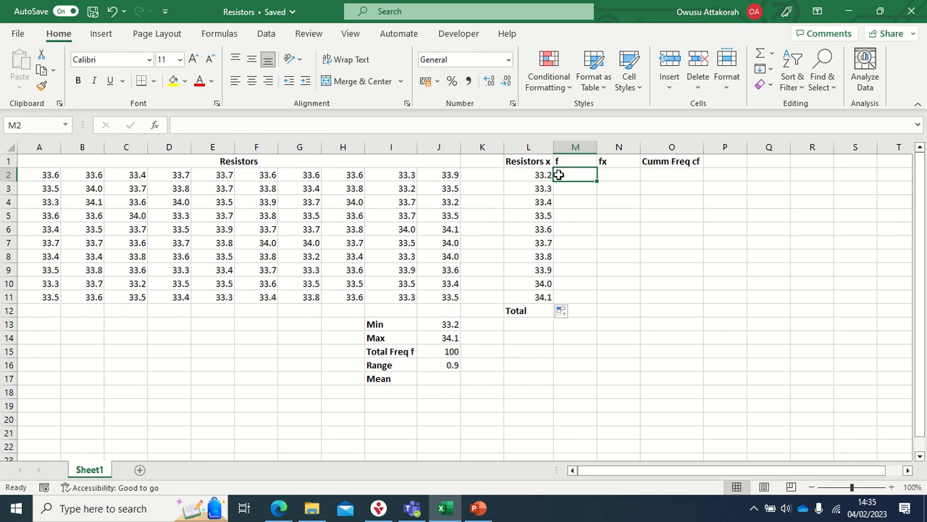
{"action": "left_click", "coordinate": [566, 161]}
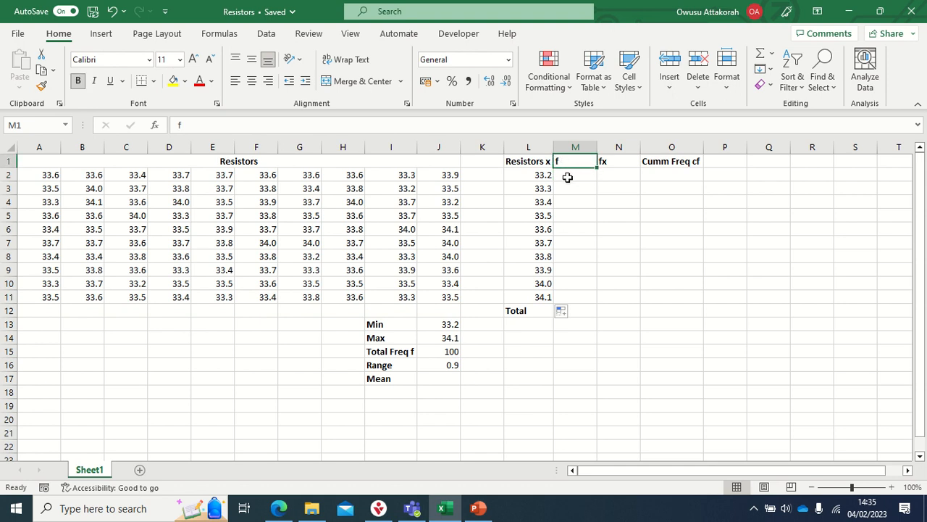
- Select the f column cells M2:M11 and start a FREQUENCY formula in them
{"action": "left_click", "coordinate": [566, 178]}
{"action": "left_click_drag", "start_coordinate": [565, 177], "coordinate": [572, 292]}
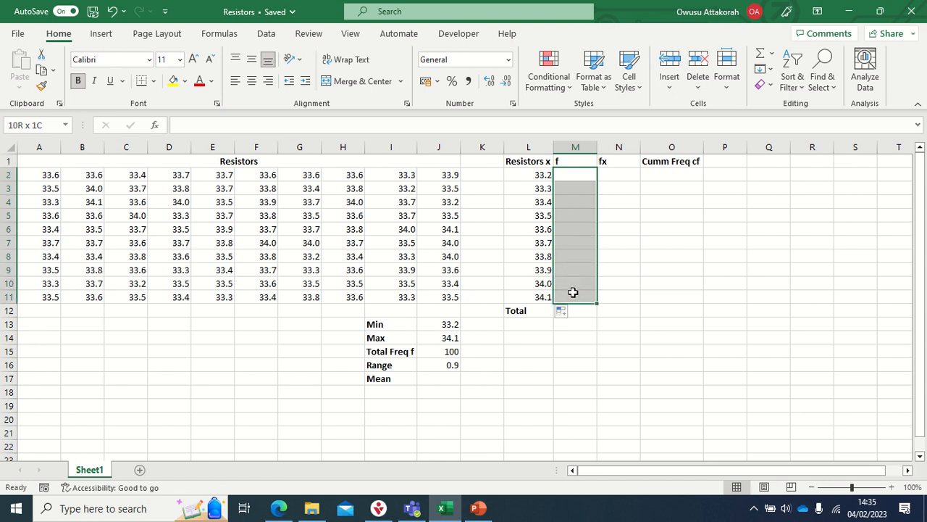
{"action": "left_click_drag", "start_coordinate": [572, 292], "coordinate": [574, 293]}
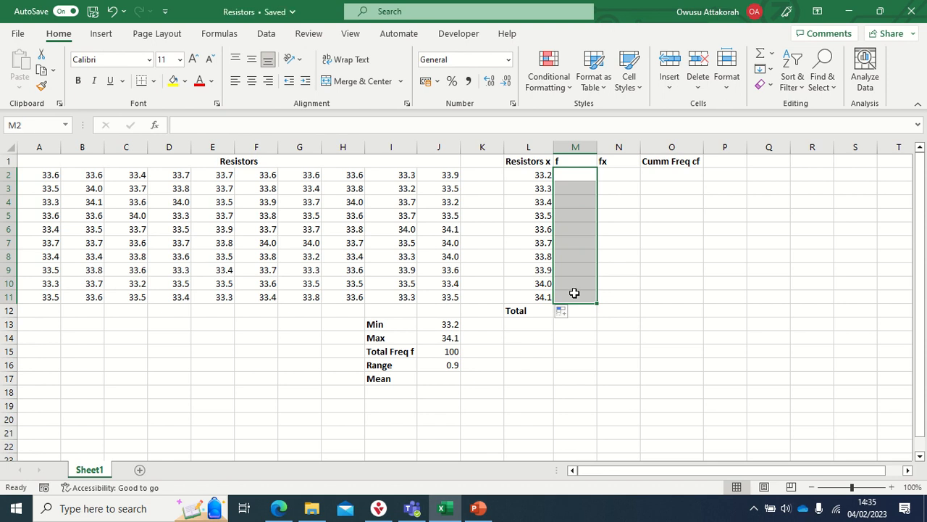
{"action": "type", "text": "="}
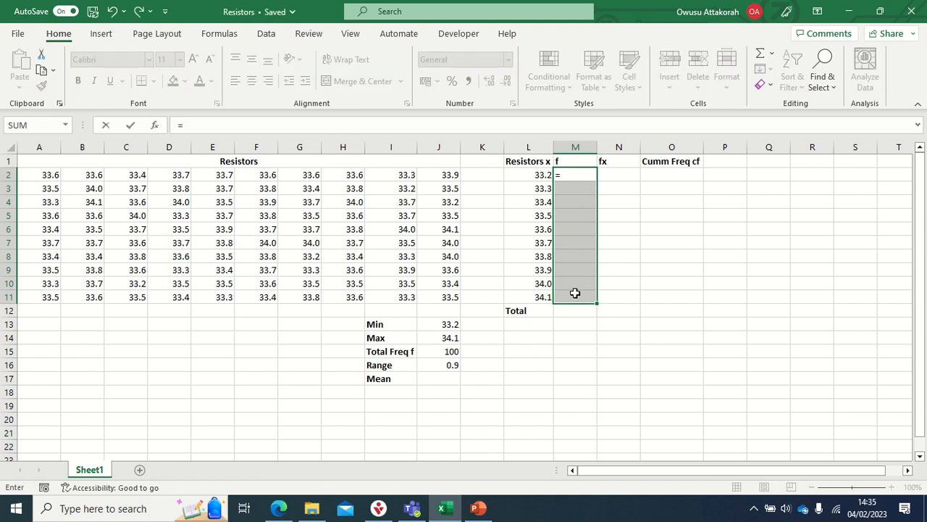
{"action": "type", "text": "fre"}
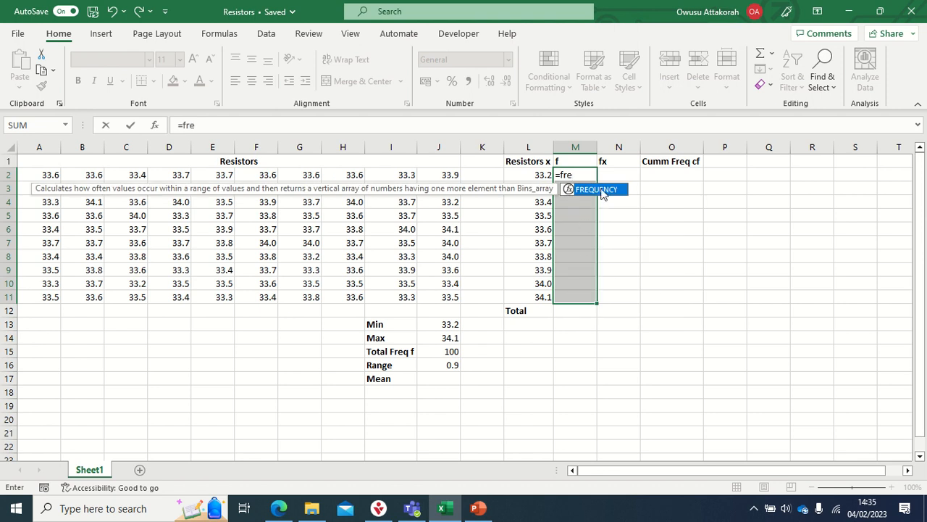
{"action": "double_click", "coordinate": [601, 189]}
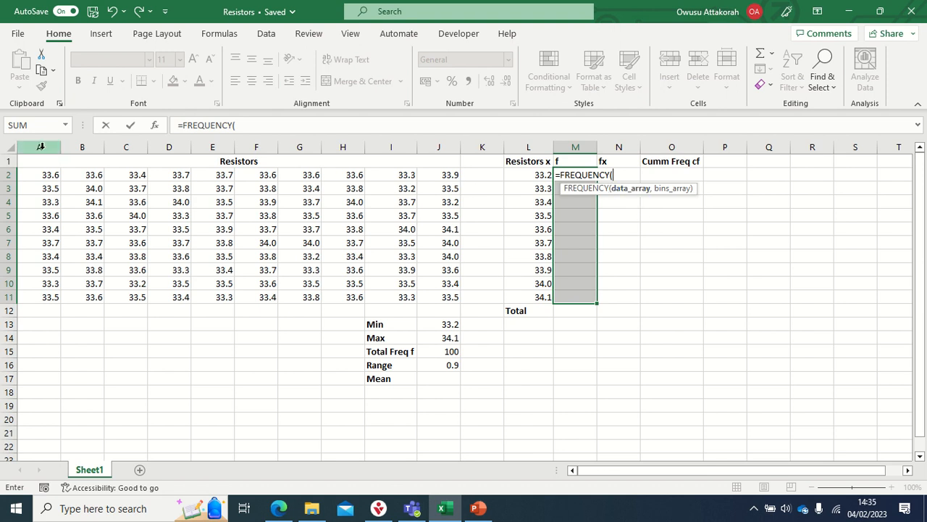
{"action": "left_click_drag", "start_coordinate": [46, 174], "coordinate": [421, 296]}
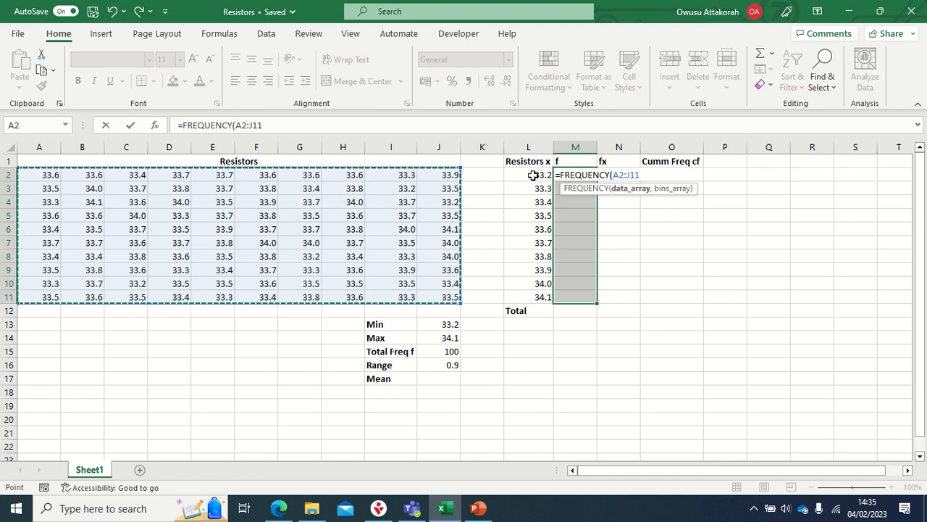
{"action": "left_click_drag", "start_coordinate": [533, 175], "coordinate": [531, 297]}
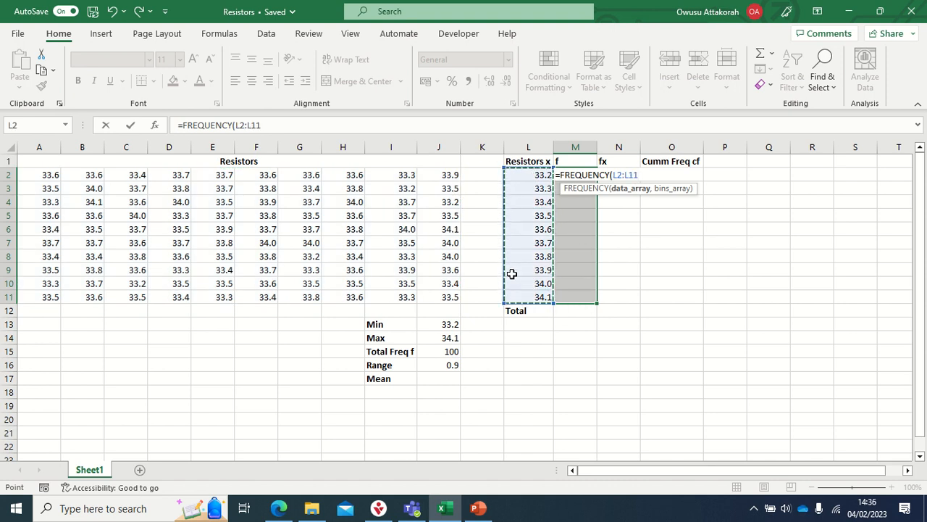
{"action": "key", "text": "BackSpace"}
{"action": "key", "text": "BackSpace"}
{"action": "key", "text": "BackSpace"}
{"action": "key", "text": "BackSpace"}
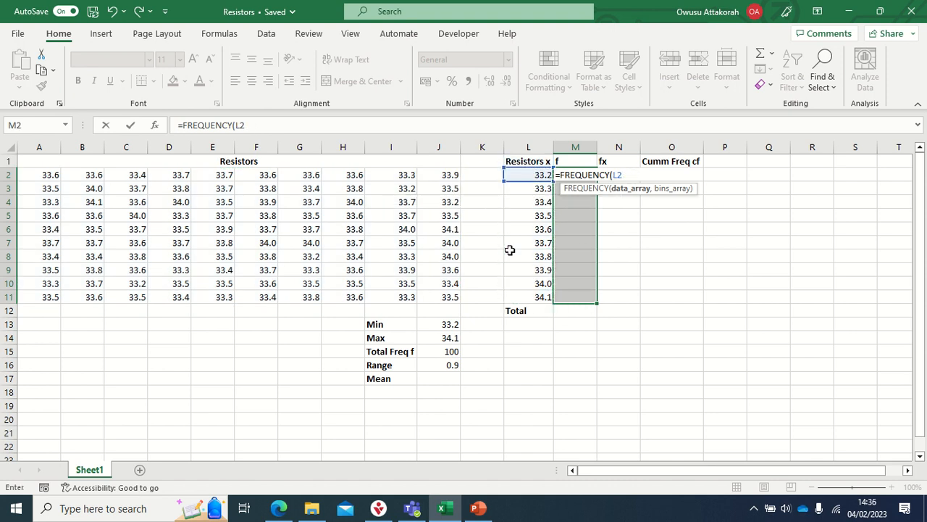
{"action": "key", "text": "BackSpace"}
{"action": "key", "text": "BackSpace"}
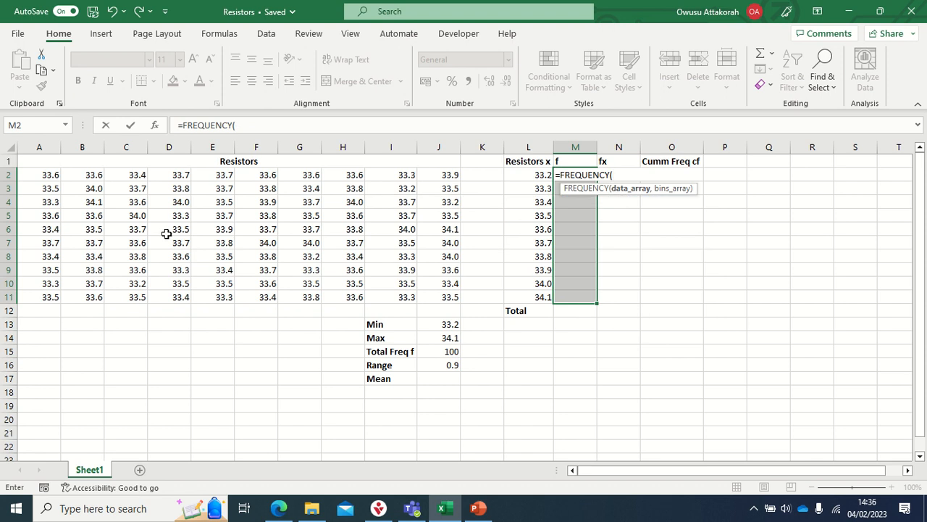
- Complete the FREQUENCY formula with data array A2:J11 and bins array L2:L11, entering it as an array formula across M2:M11
{"action": "left_click_drag", "start_coordinate": [51, 176], "coordinate": [458, 301]}
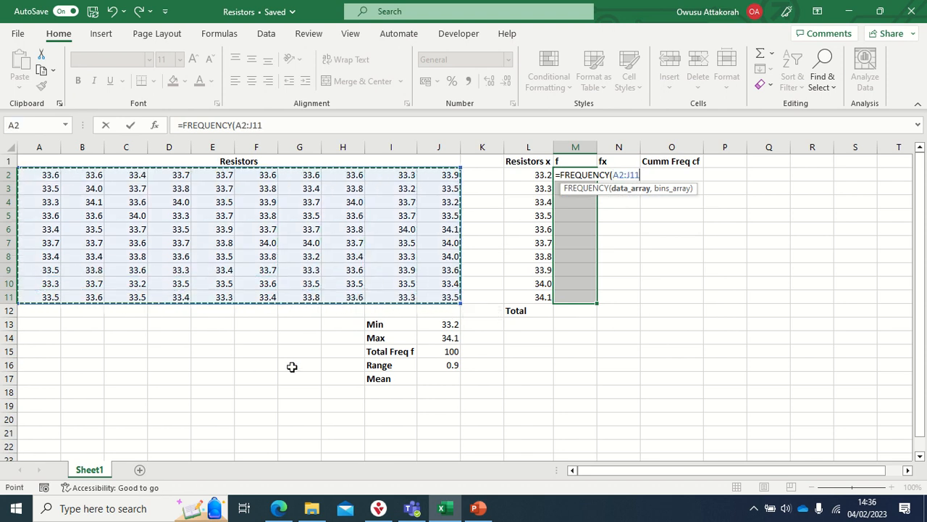
{"action": "type", "text": ","}
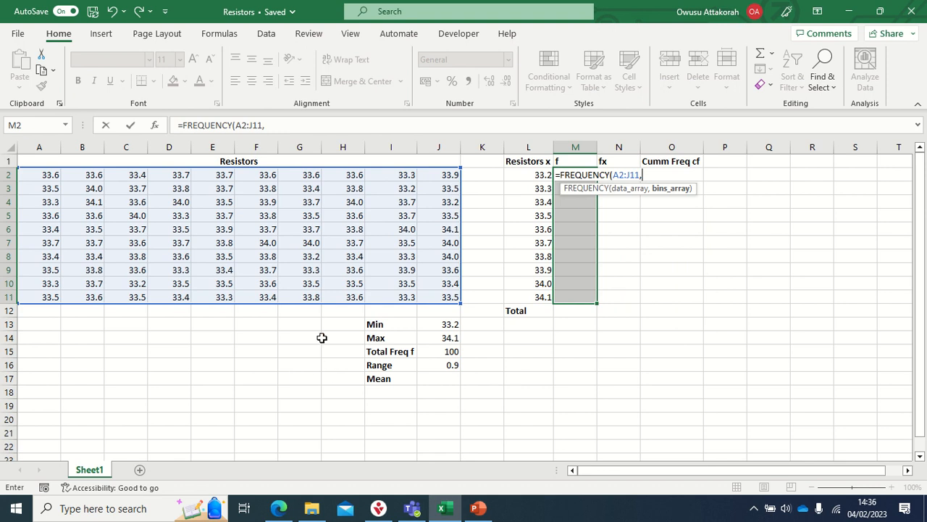
{"action": "left_click_drag", "start_coordinate": [539, 178], "coordinate": [531, 293]}
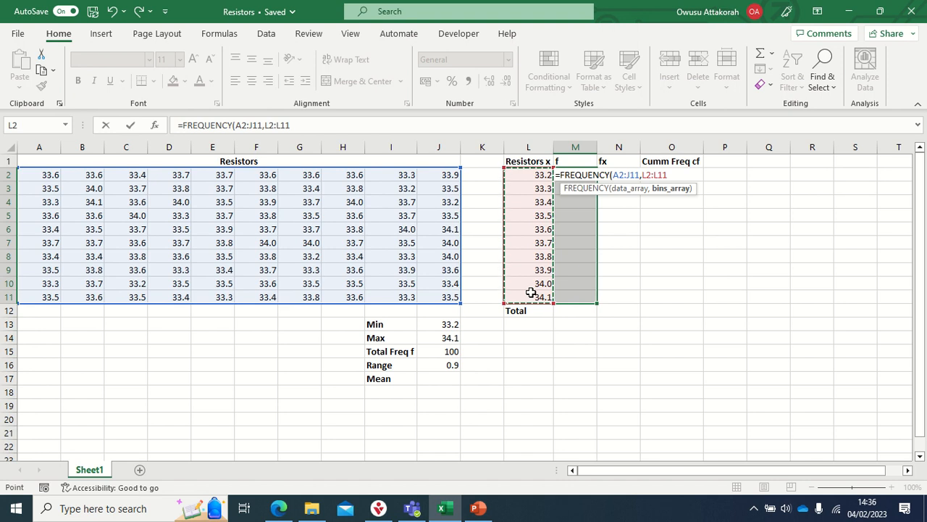
{"action": "key", "text": "ctrl+shift+Return"}
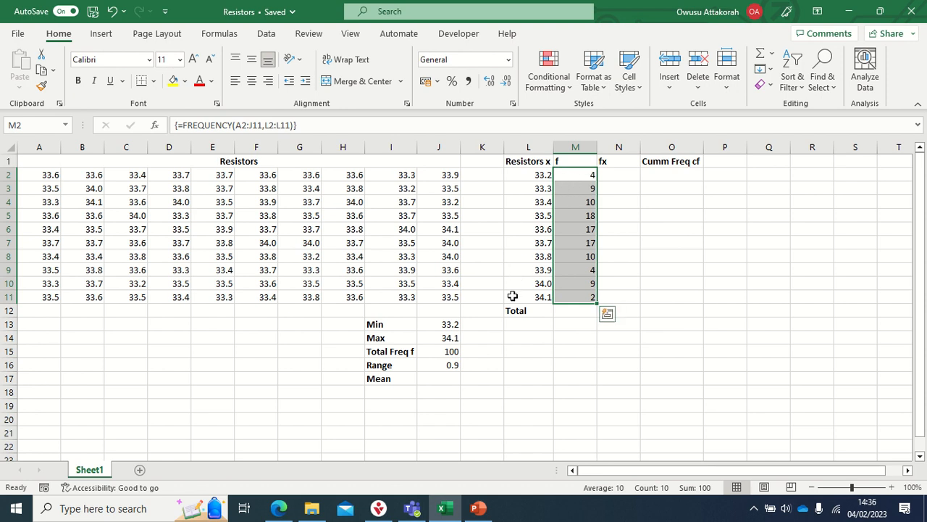
{"action": "left_click", "coordinate": [572, 311]}
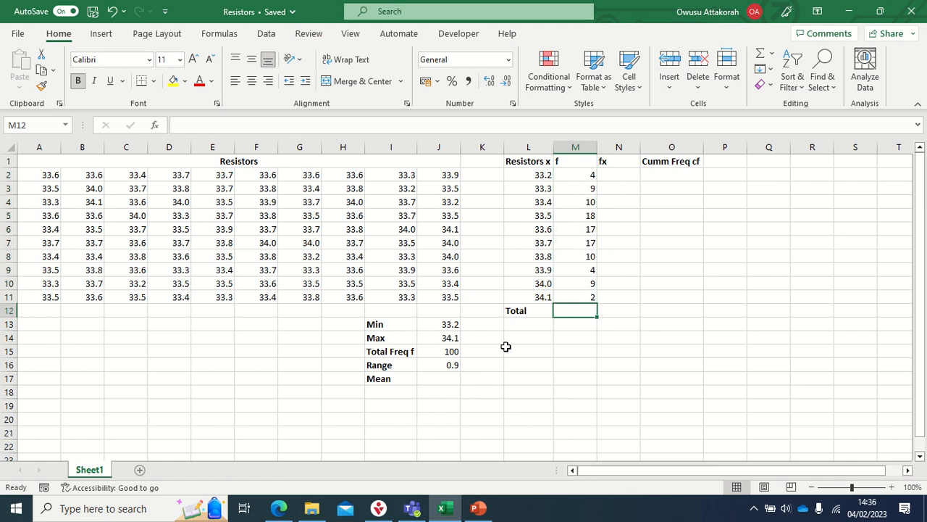
{"action": "type", "text": "="}
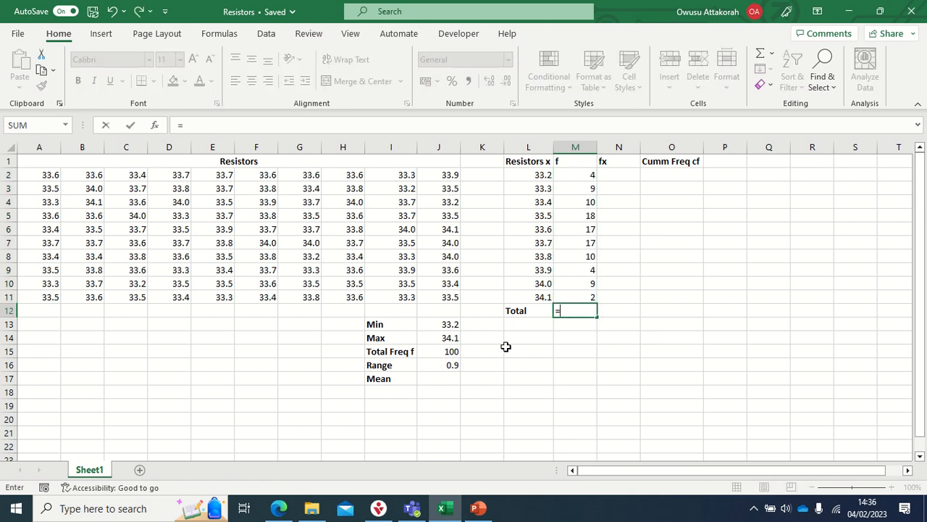
{"action": "key", "text": "BackSpace"}
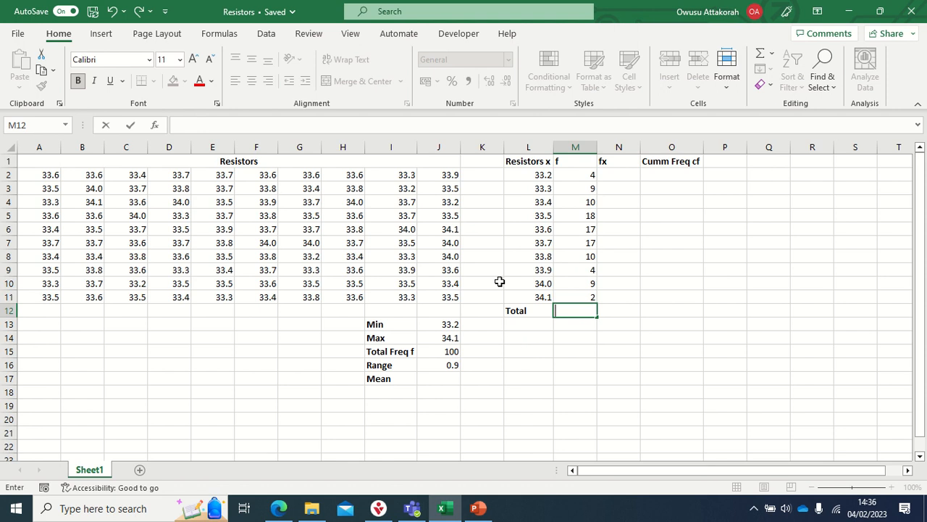
{"action": "left_click_drag", "start_coordinate": [585, 176], "coordinate": [589, 297]}
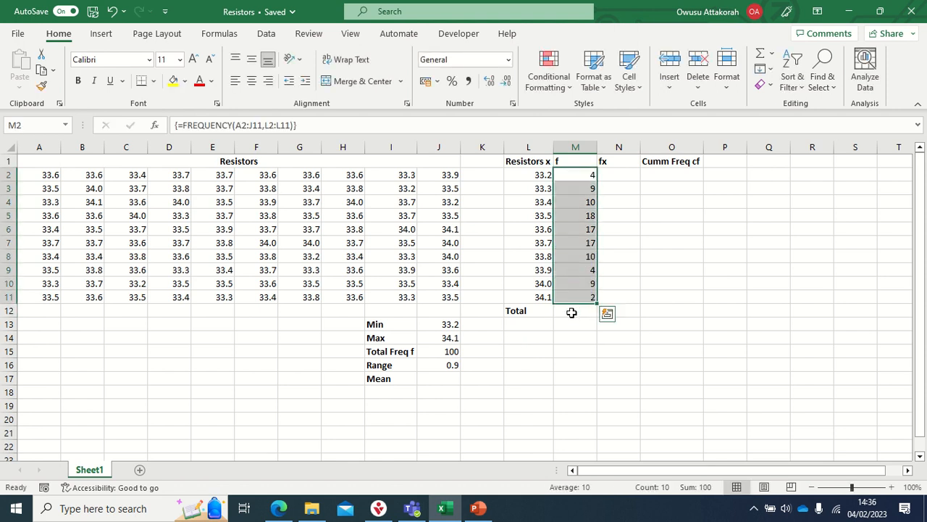
- Total the frequencies in M12 with the SUM function over M2:M11
{"action": "left_click", "coordinate": [572, 309]}
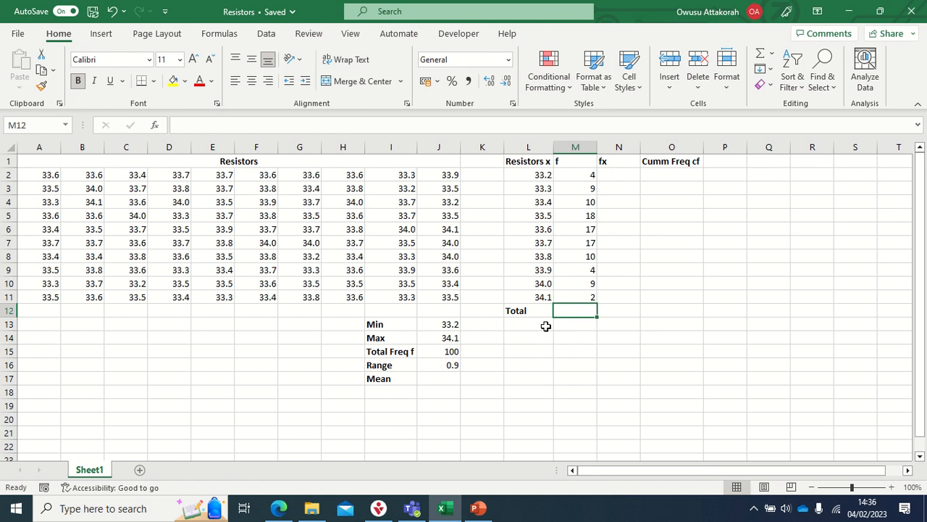
{"action": "type", "text": "=s"}
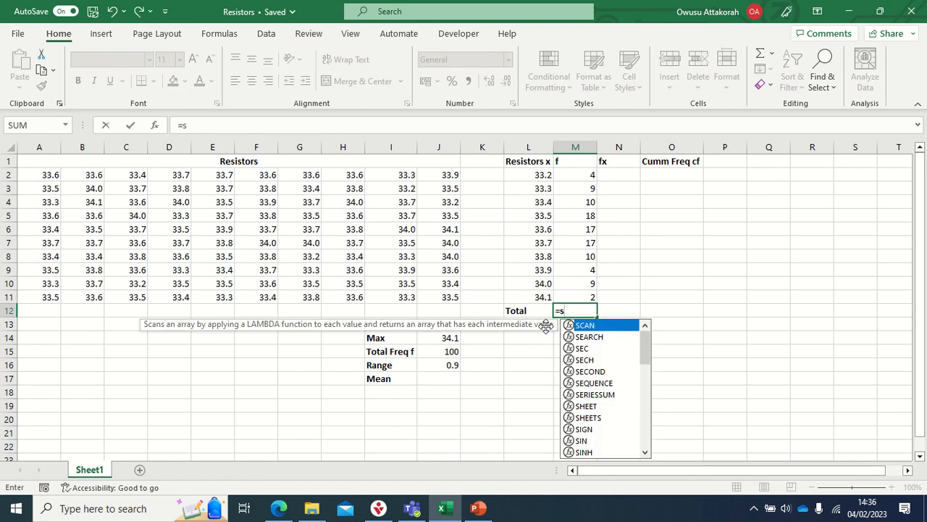
{"action": "type", "text": "um"}
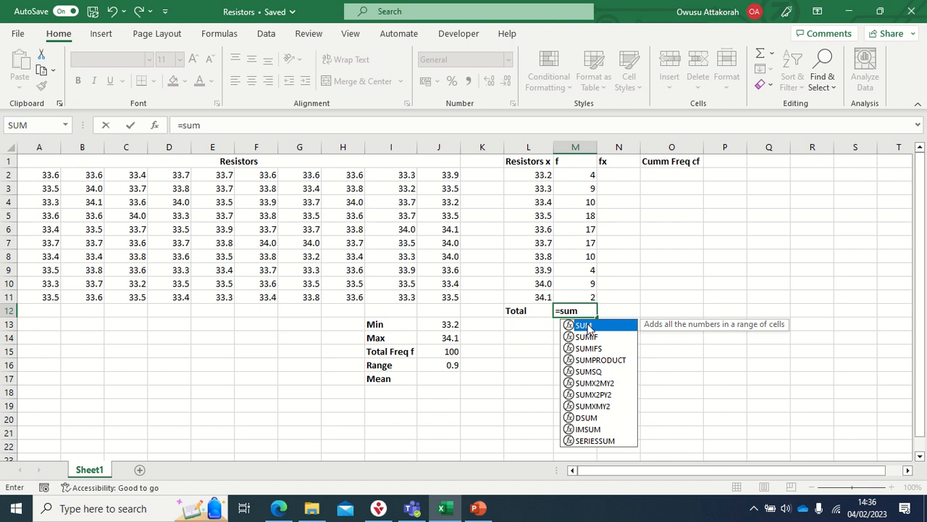
{"action": "double_click", "coordinate": [587, 326]}
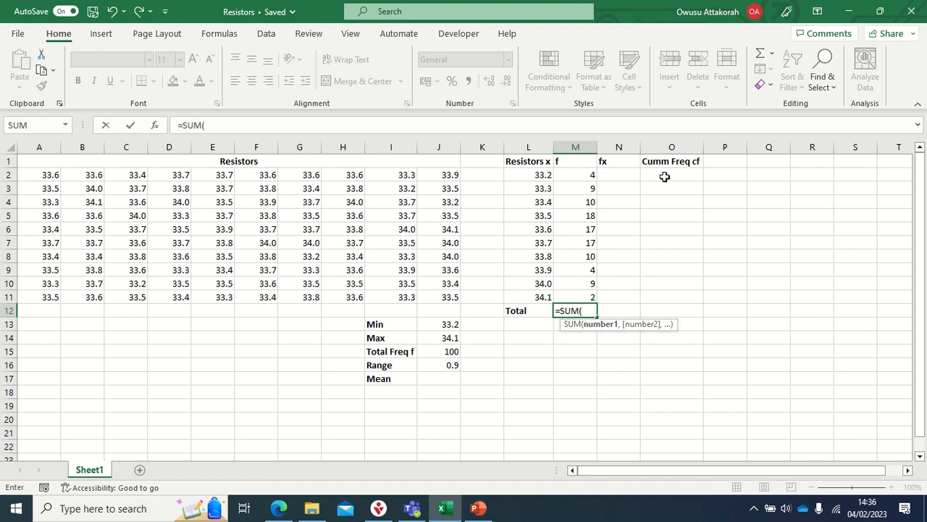
{"action": "left_click_drag", "start_coordinate": [576, 169], "coordinate": [587, 297]}
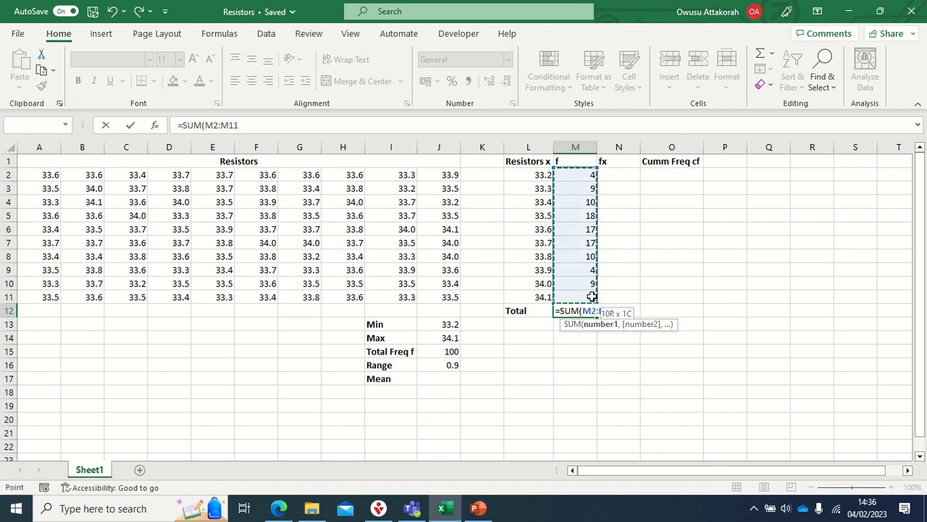
{"action": "key", "text": "Return"}
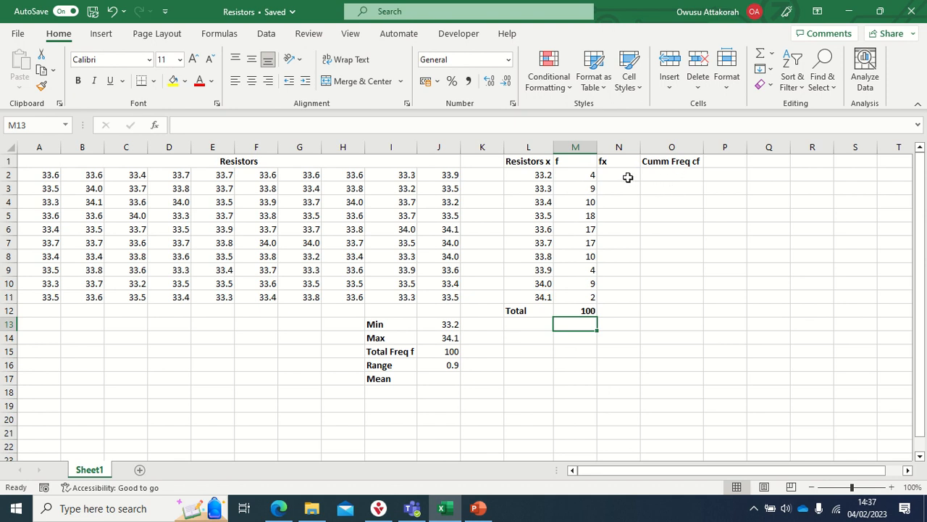
{"action": "left_click", "coordinate": [441, 379]}
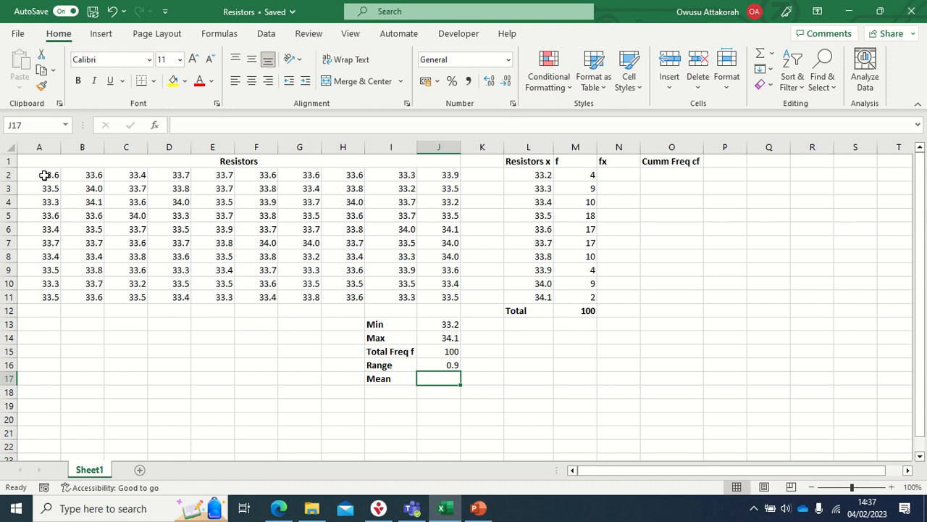
{"action": "left_click_drag", "start_coordinate": [45, 176], "coordinate": [440, 296]}
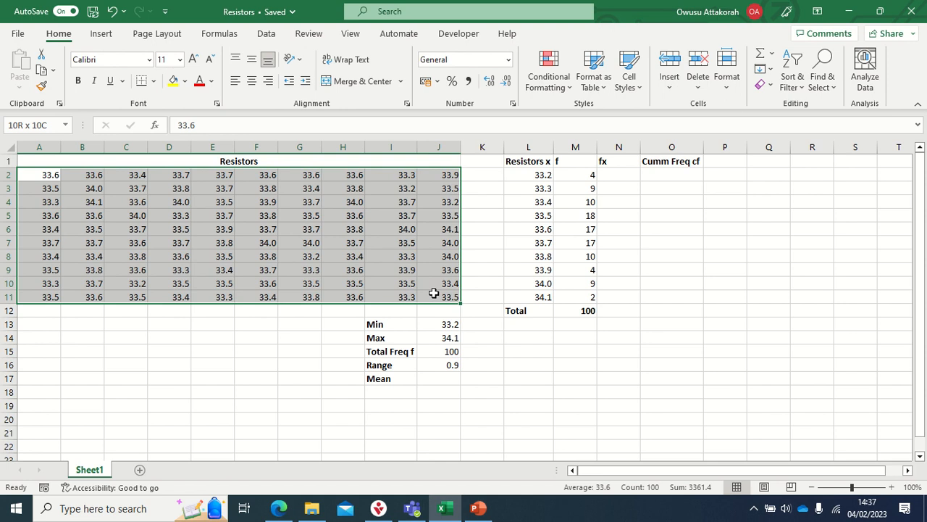
{"action": "left_click_drag", "start_coordinate": [433, 293], "coordinate": [433, 292]}
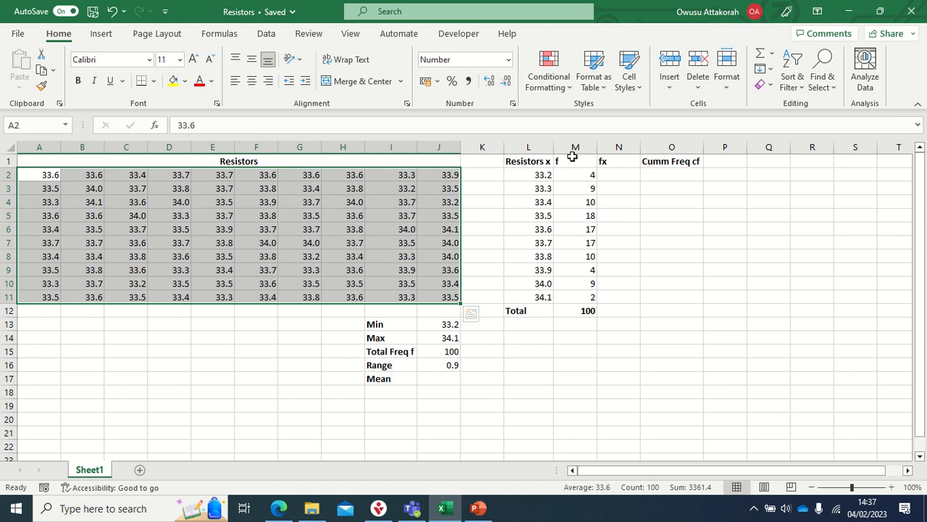
{"action": "left_click", "coordinate": [620, 175]}
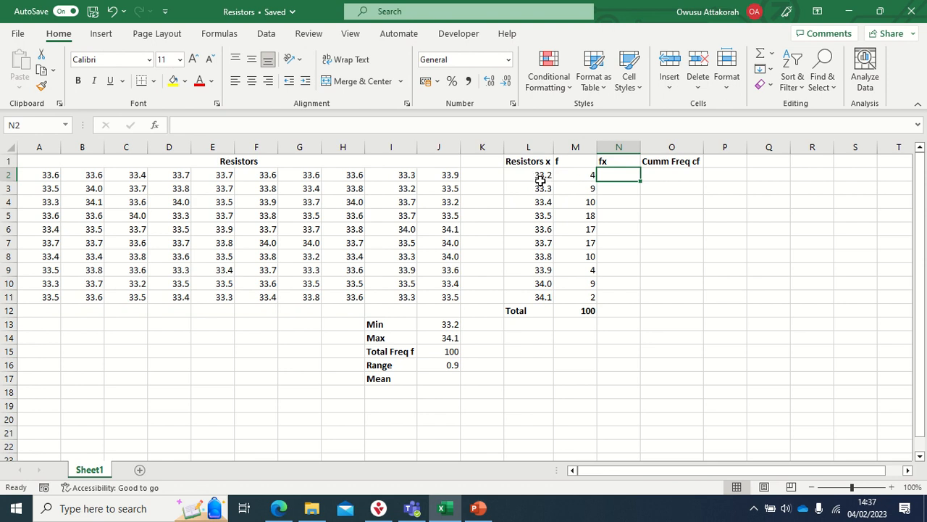
{"action": "left_click", "coordinate": [589, 174]}
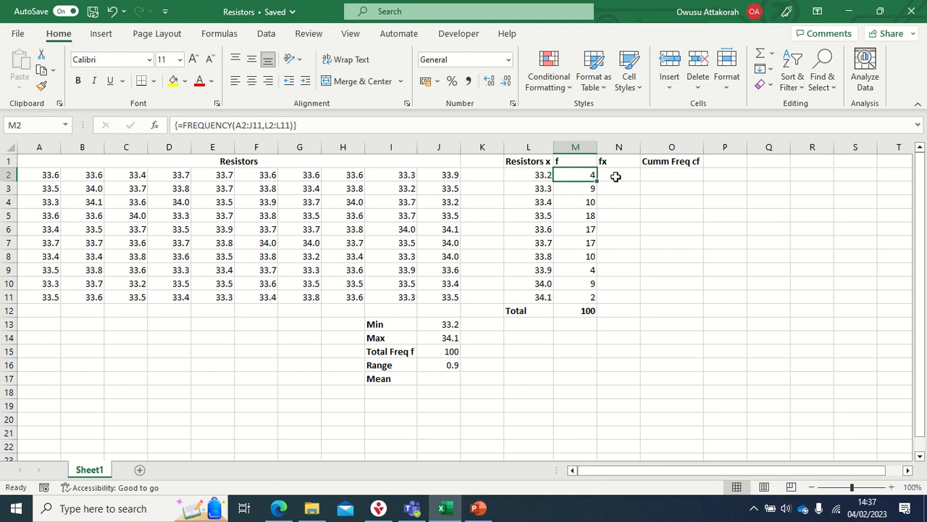
{"action": "left_click", "coordinate": [538, 175]}
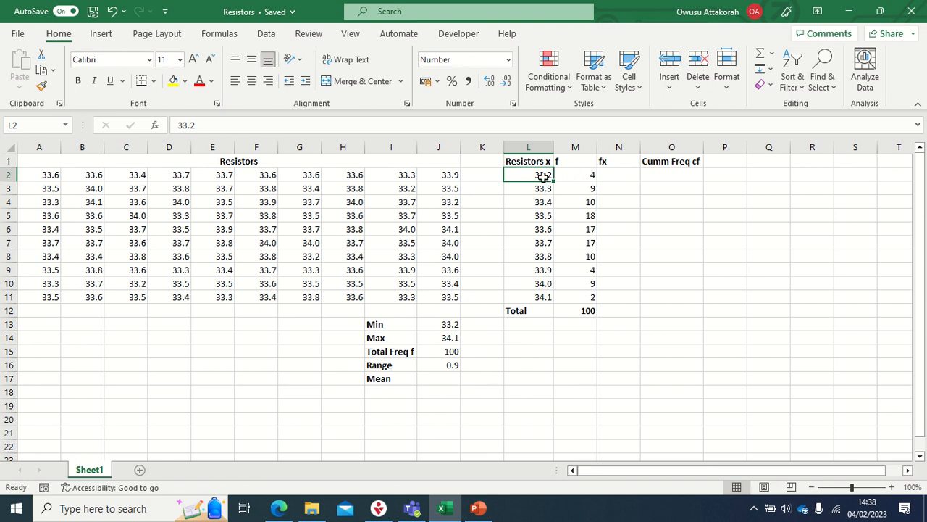
{"action": "left_click", "coordinate": [591, 175]}
{"action": "left_click", "coordinate": [550, 179]}
- Calculate the first fx value in N2 with the PRODUCT function over L2:M2
{"action": "left_click", "coordinate": [612, 175]}
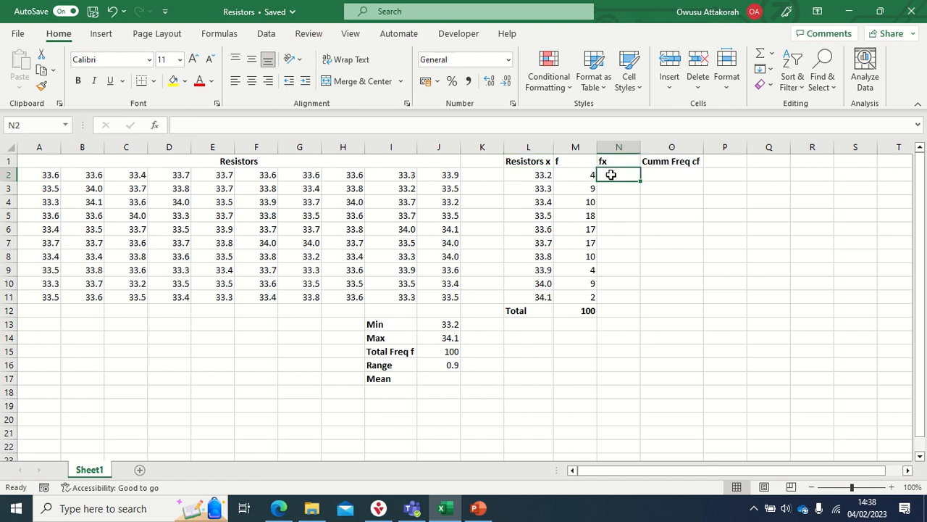
{"action": "type", "text": "="}
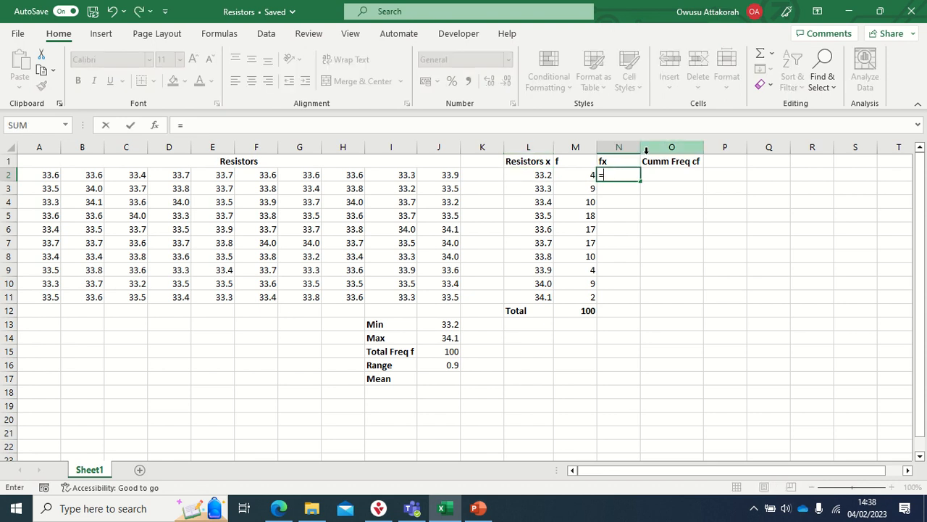
{"action": "type", "text": "p"}
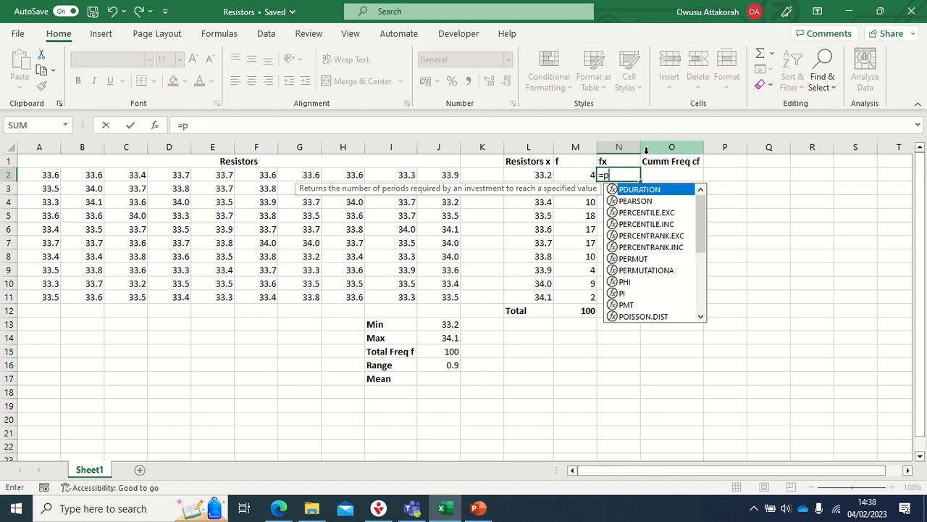
{"action": "type", "text": "ro"}
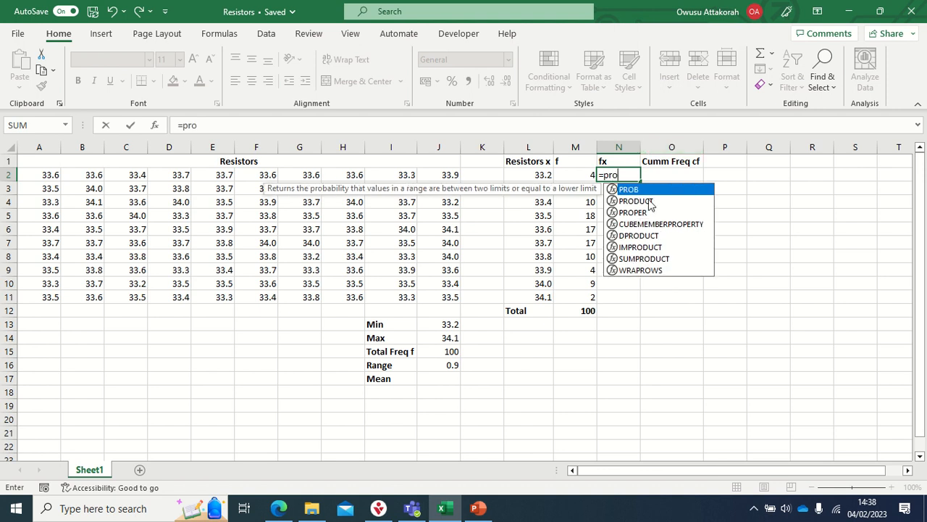
{"action": "double_click", "coordinate": [631, 201]}
{"action": "left_click_drag", "start_coordinate": [537, 176], "coordinate": [579, 176]}
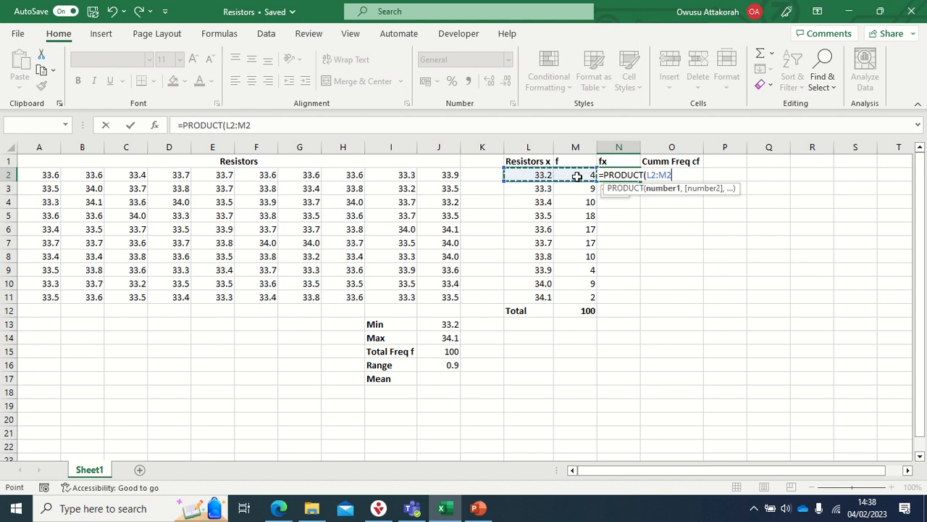
{"action": "key", "text": "Return"}
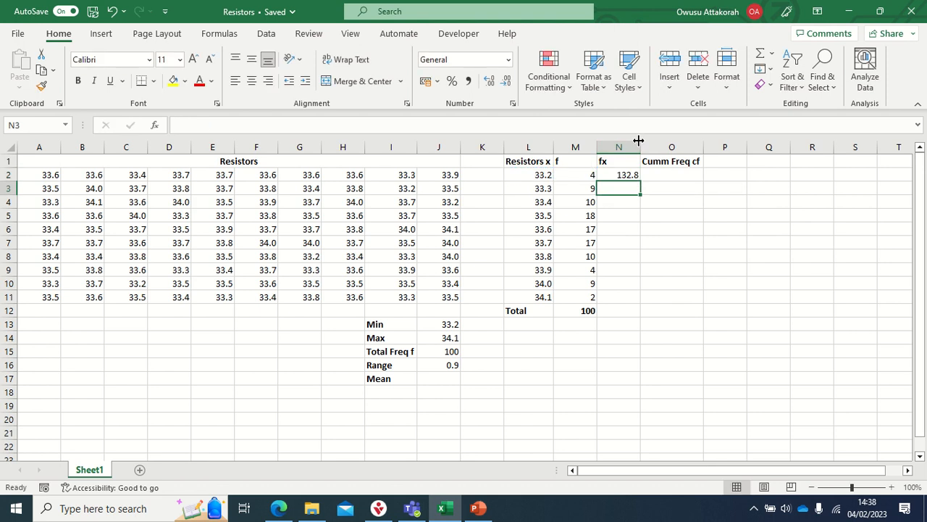
- Fill the PRODUCT formula from N2 down the fx column to N11
{"action": "left_click", "coordinate": [623, 174]}
{"action": "left_click_drag", "start_coordinate": [532, 189], "coordinate": [572, 188]}
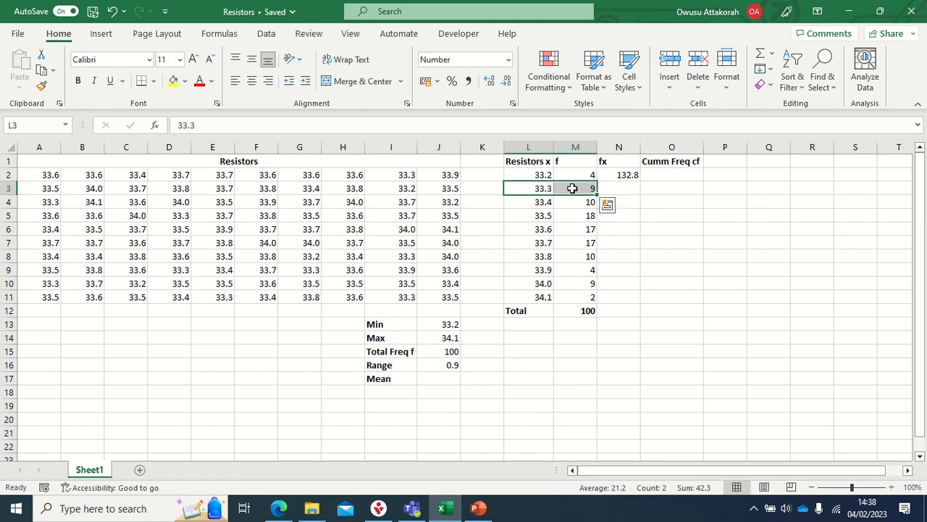
{"action": "left_click", "coordinate": [625, 175]}
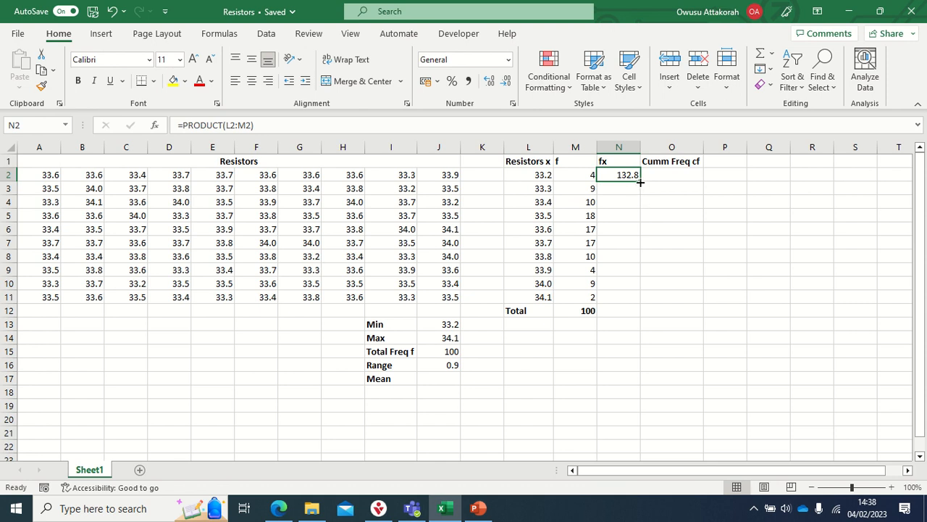
{"action": "double_click", "coordinate": [640, 182]}
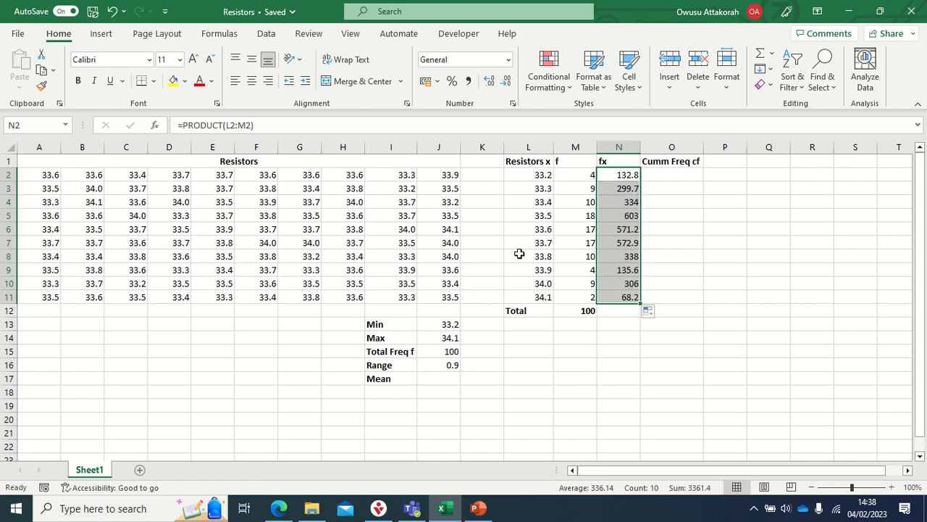
- Total the fx column in N12 by extending the SUM formula from M12 across
{"action": "left_click", "coordinate": [610, 310]}
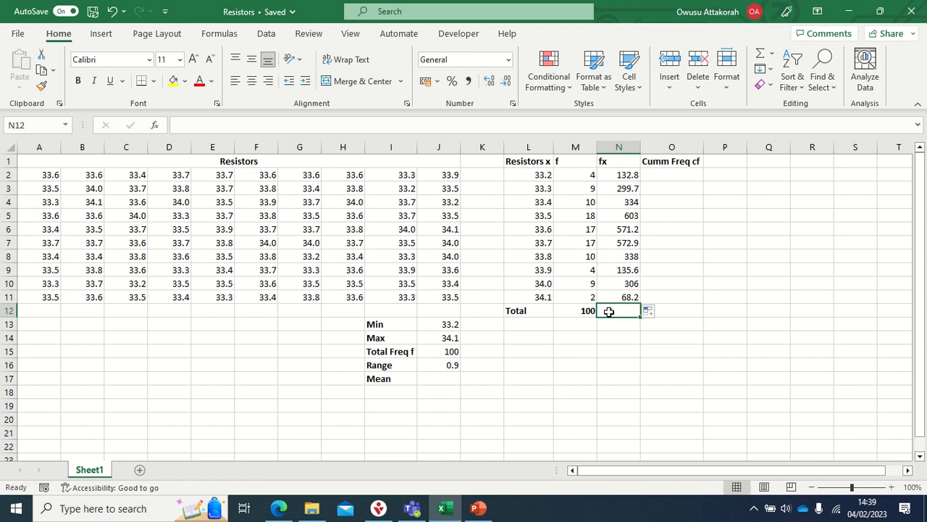
{"action": "left_click_drag", "start_coordinate": [637, 174], "coordinate": [637, 280]}
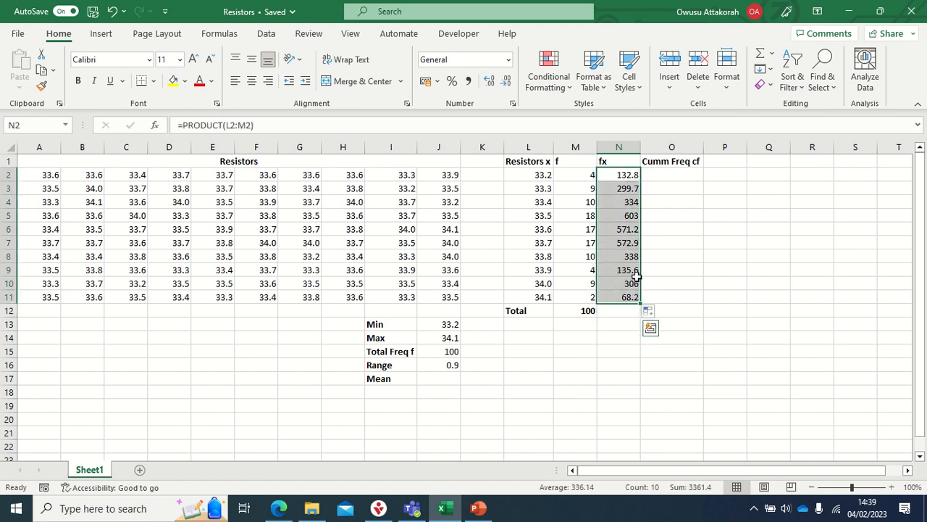
{"action": "left_click", "coordinate": [614, 311]}
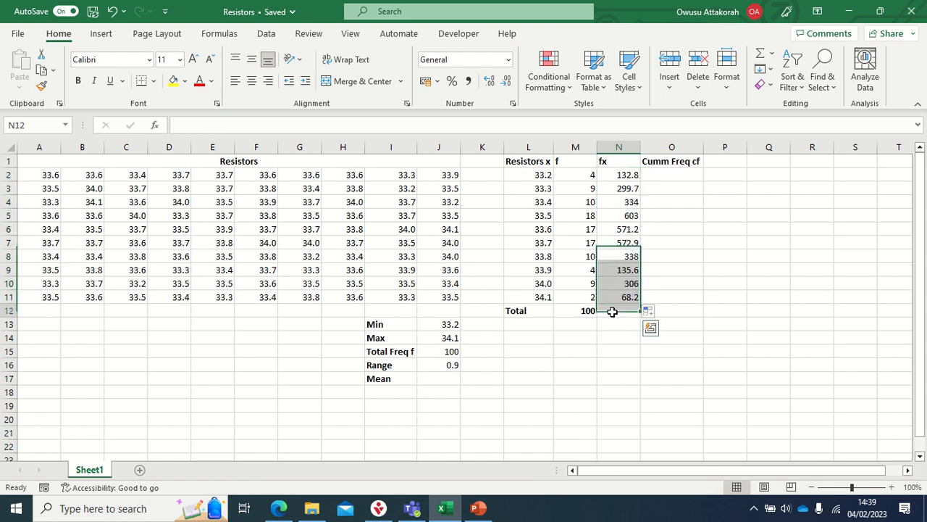
{"action": "left_click", "coordinate": [581, 310]}
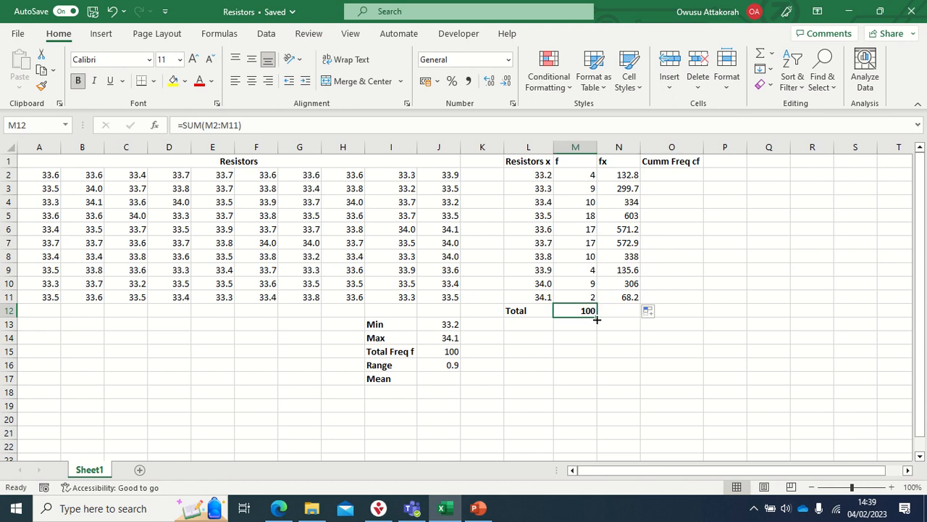
{"action": "left_click_drag", "start_coordinate": [597, 319], "coordinate": [628, 313]}
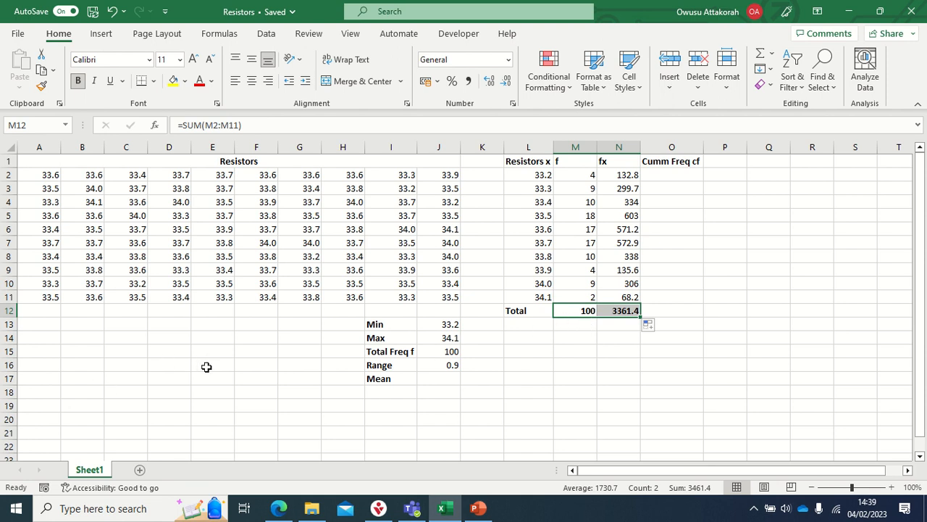
- Sum all resistor values A2:J11 in the empty cell F15 to cross-check the fx total
{"action": "left_click", "coordinate": [245, 348]}
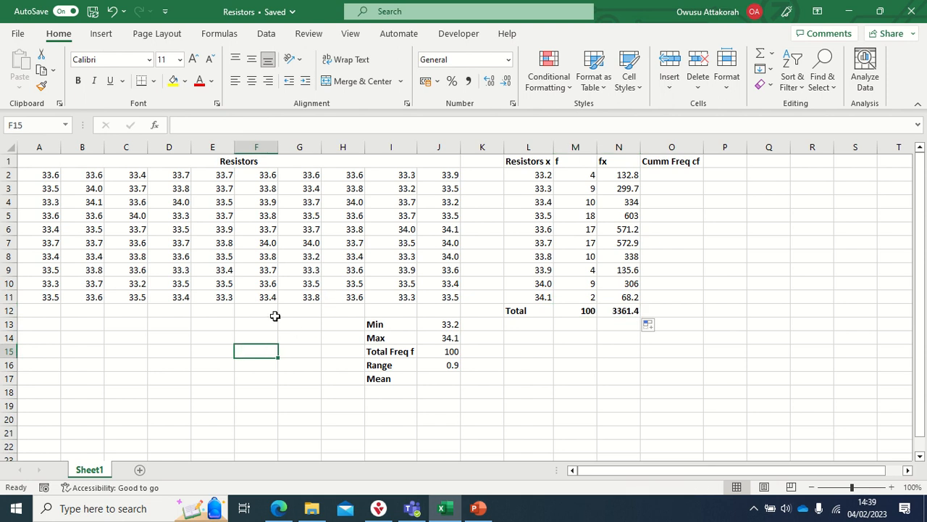
{"action": "double_click", "coordinate": [263, 348]}
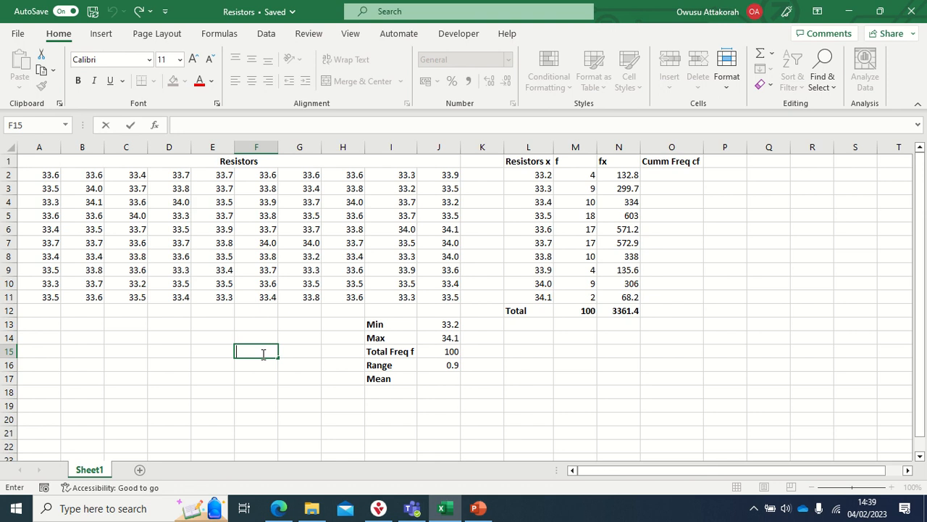
{"action": "type", "text": "="}
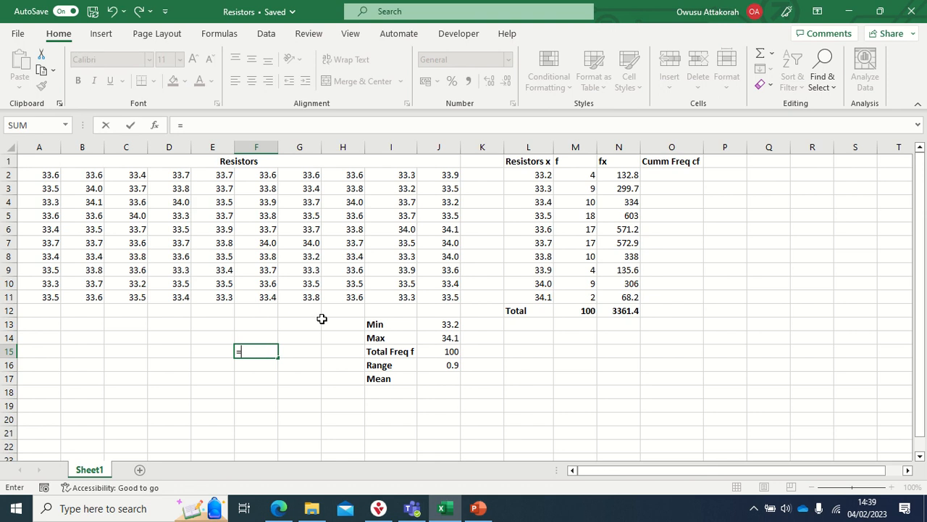
{"action": "type", "text": "sum"}
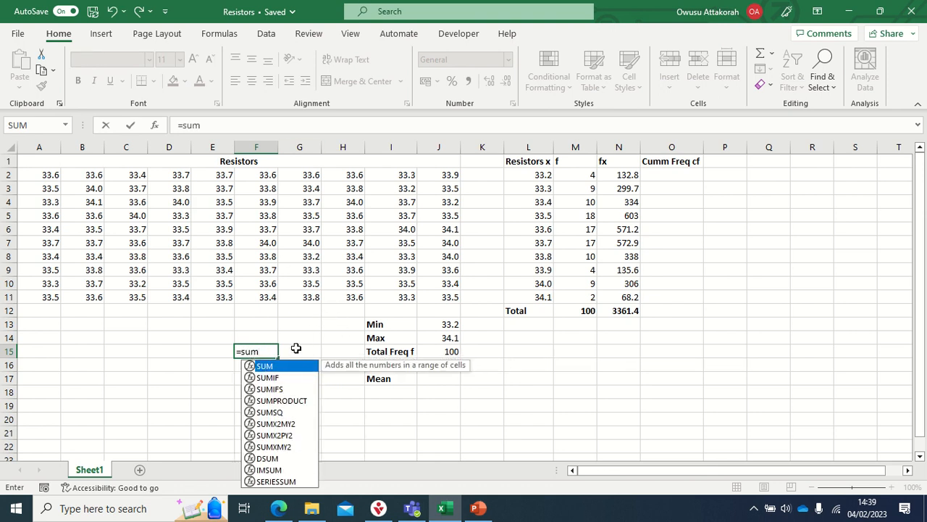
{"action": "double_click", "coordinate": [279, 368]}
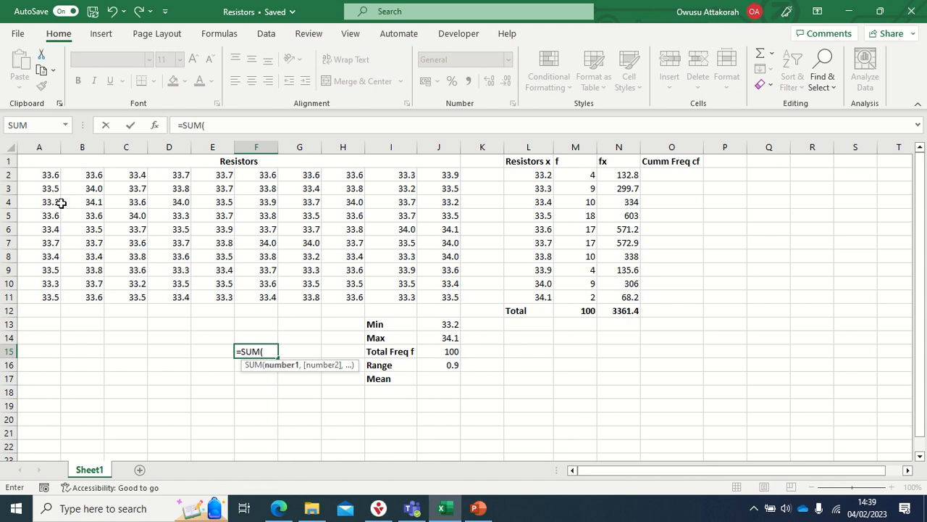
{"action": "left_click_drag", "start_coordinate": [48, 175], "coordinate": [439, 297]}
{"action": "key", "text": "Return"}
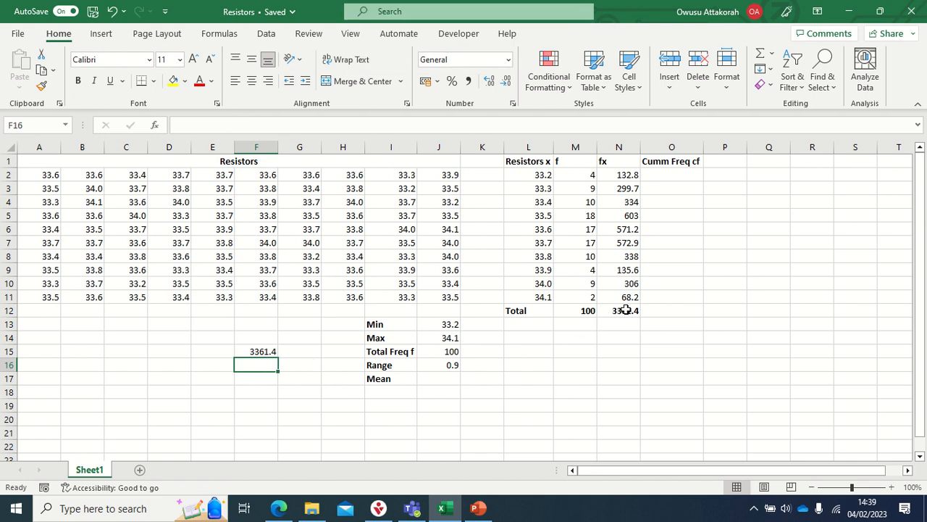
- Undo the cross-check sum in F15
{"action": "left_click_drag", "start_coordinate": [212, 176], "coordinate": [212, 190]}
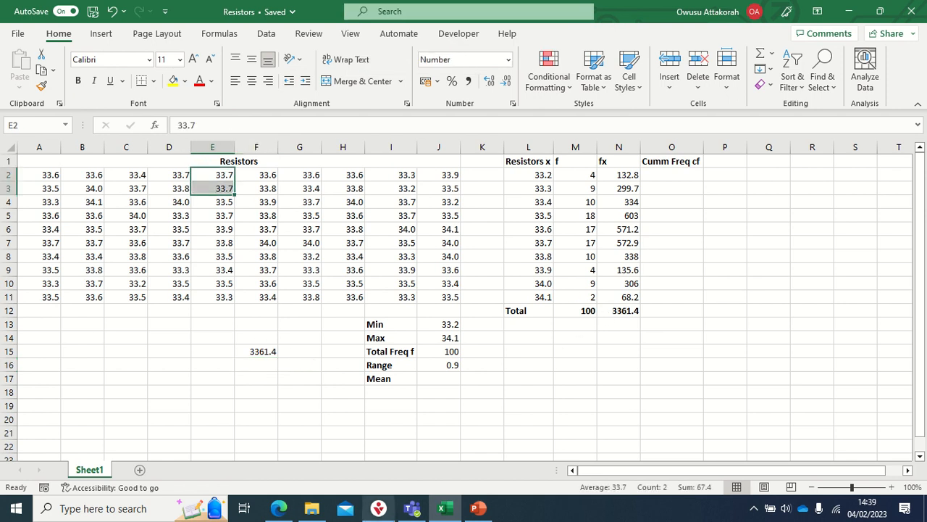
{"action": "left_click", "coordinate": [604, 412]}
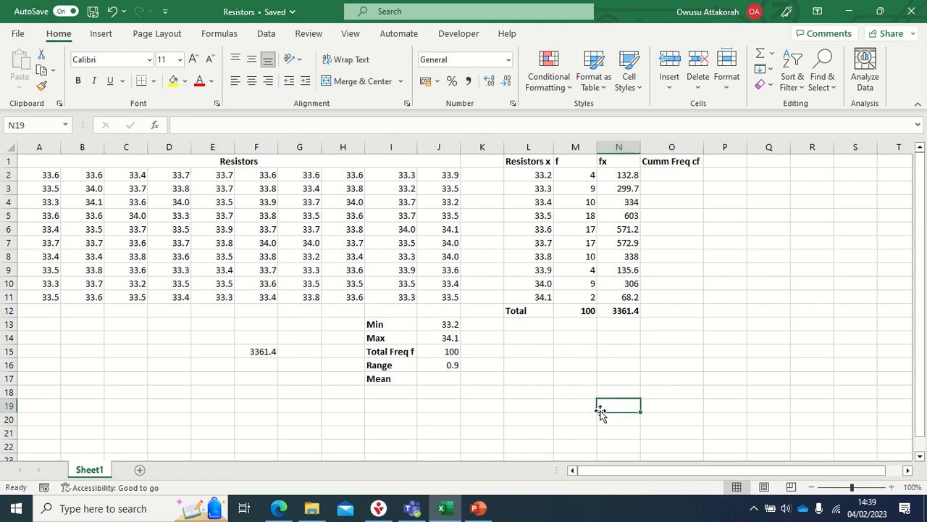
{"action": "left_click", "coordinate": [114, 12]}
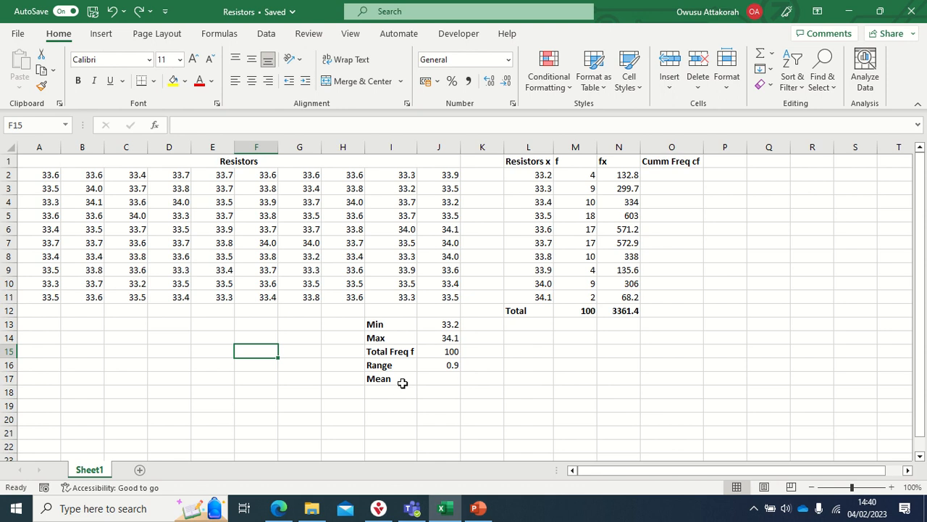
- Examine the resistor data A2:J11 and the f and fx totals in M12 and N12, and select the Mean value cell J17
{"action": "left_click", "coordinate": [379, 379]}
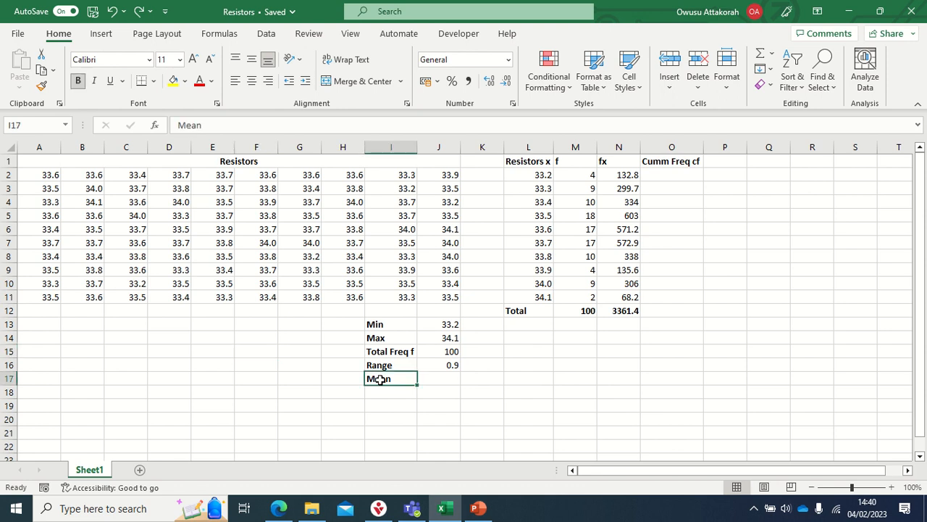
{"action": "left_click", "coordinate": [446, 377]}
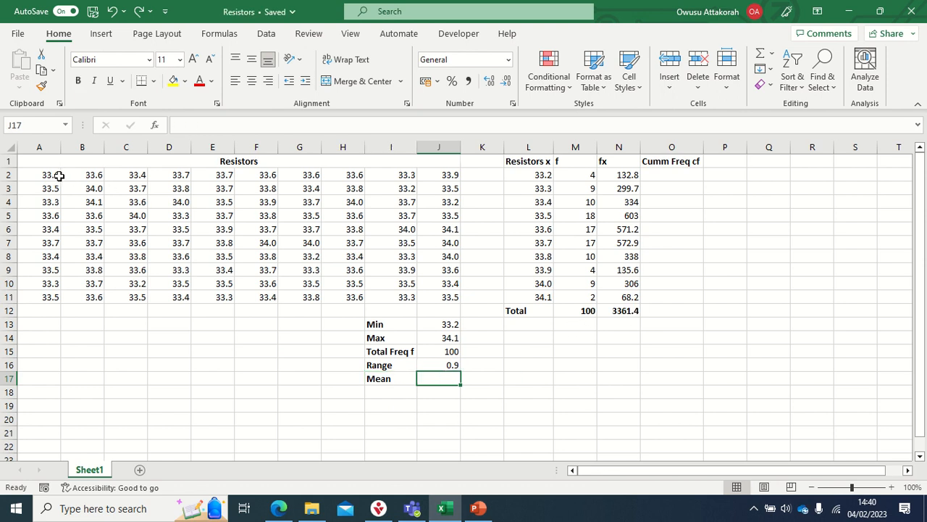
{"action": "left_click_drag", "start_coordinate": [58, 176], "coordinate": [441, 294]}
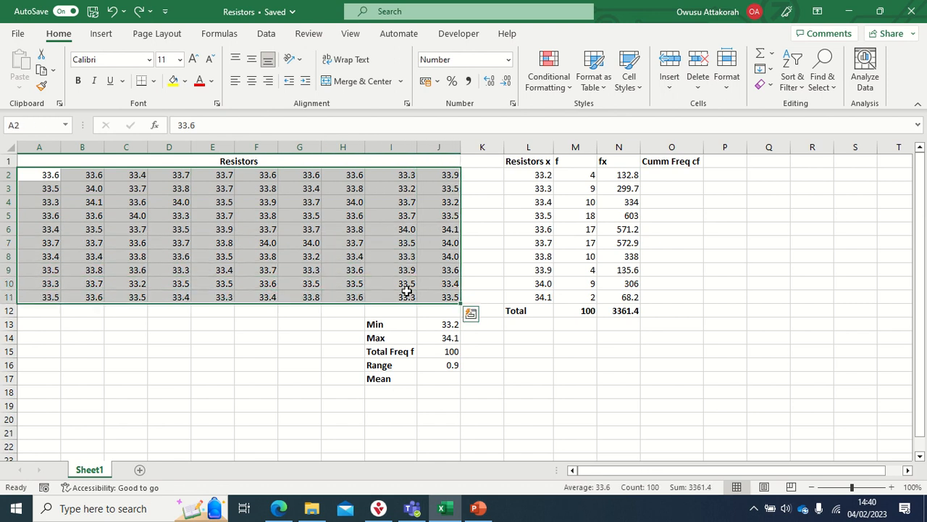
{"action": "left_click", "coordinate": [592, 311]}
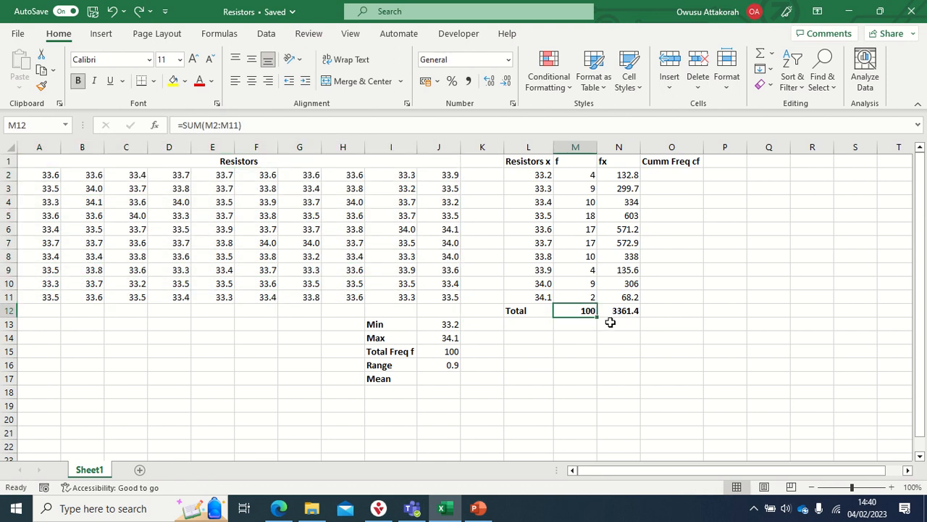
{"action": "left_click_drag", "start_coordinate": [58, 176], "coordinate": [435, 296]}
{"action": "left_click", "coordinate": [620, 311]}
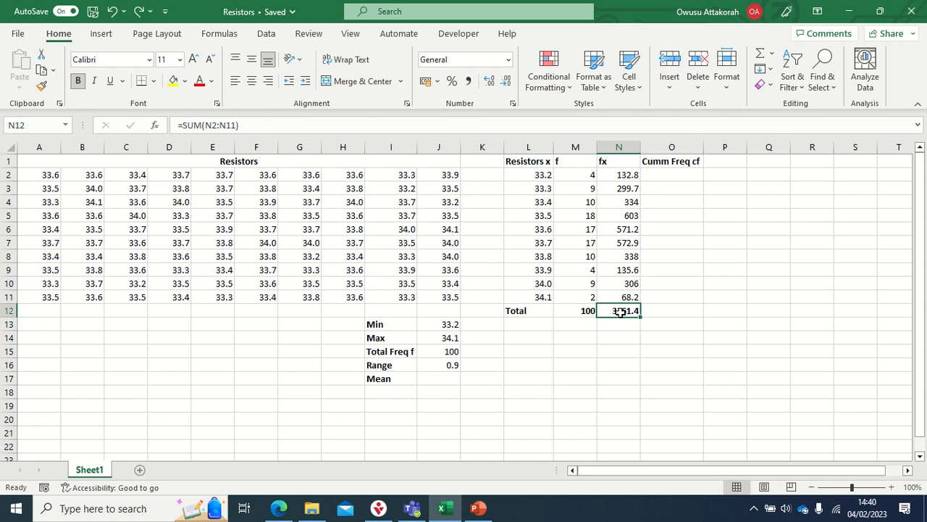
{"action": "left_click", "coordinate": [443, 378]}
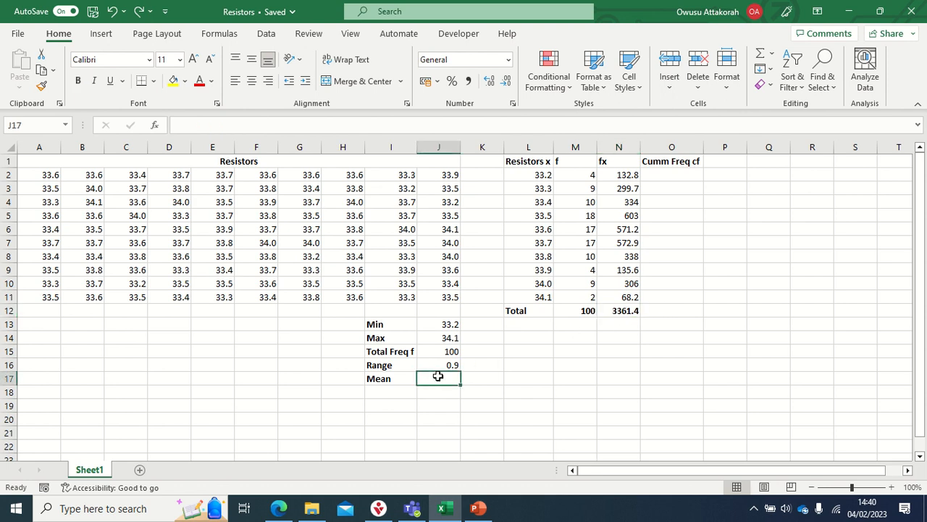
- Calculate the mean in J17 by dividing the fx total by the total frequency with the formula =N12/M12
{"action": "type", "text": "="}
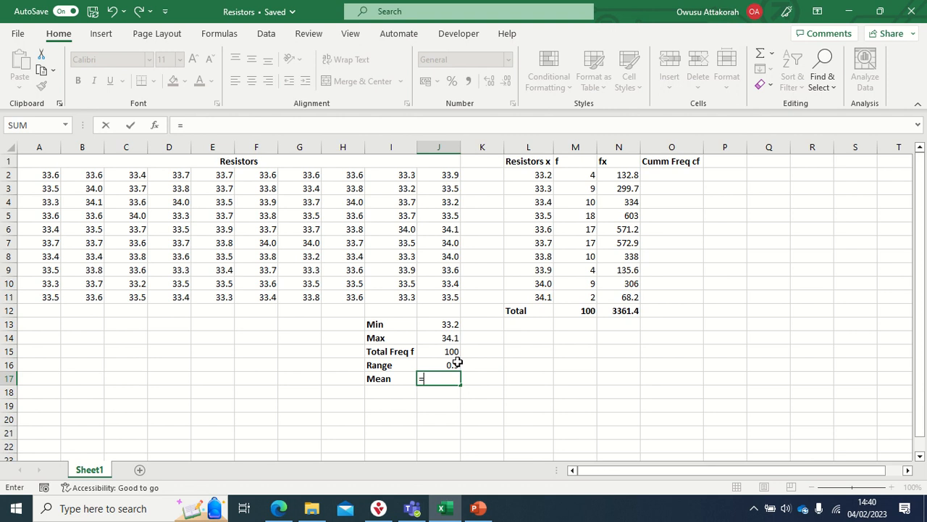
{"action": "left_click", "coordinate": [627, 310]}
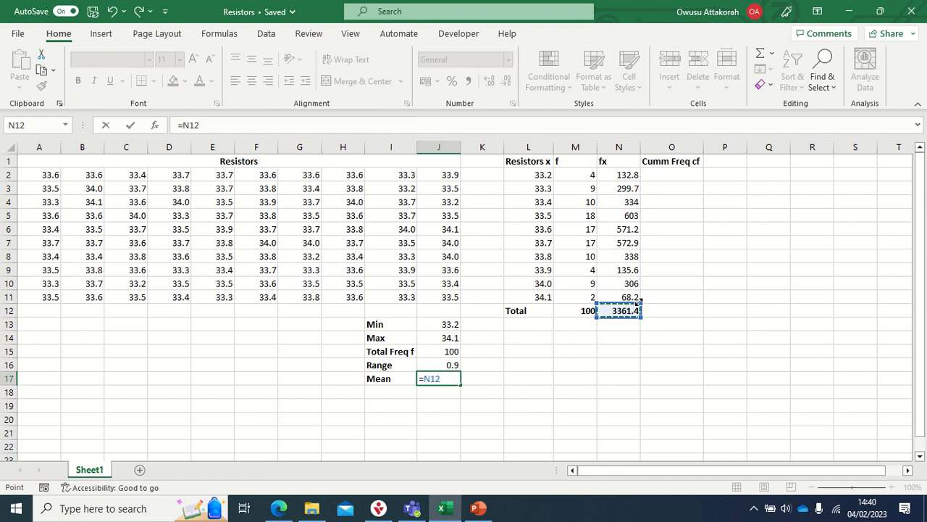
{"action": "type", "text": "/"}
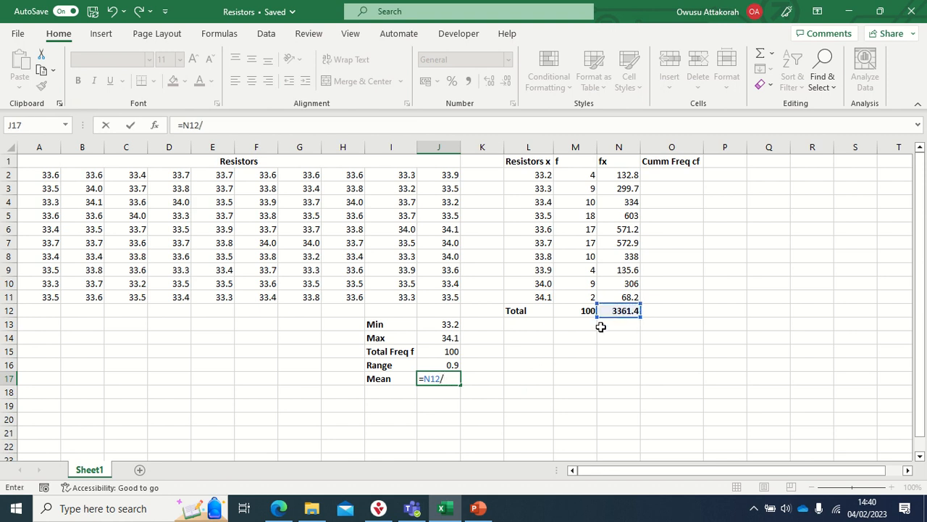
{"action": "left_click", "coordinate": [584, 312]}
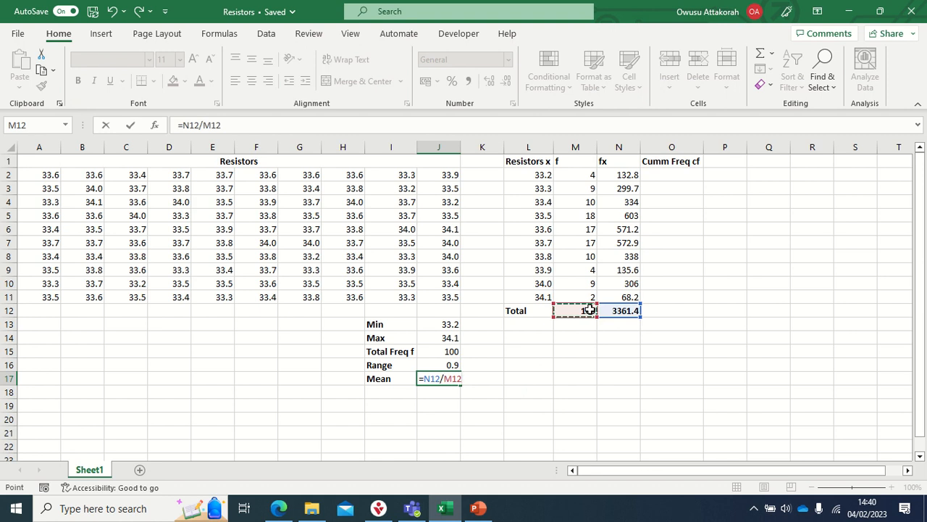
{"action": "key", "text": "Return"}
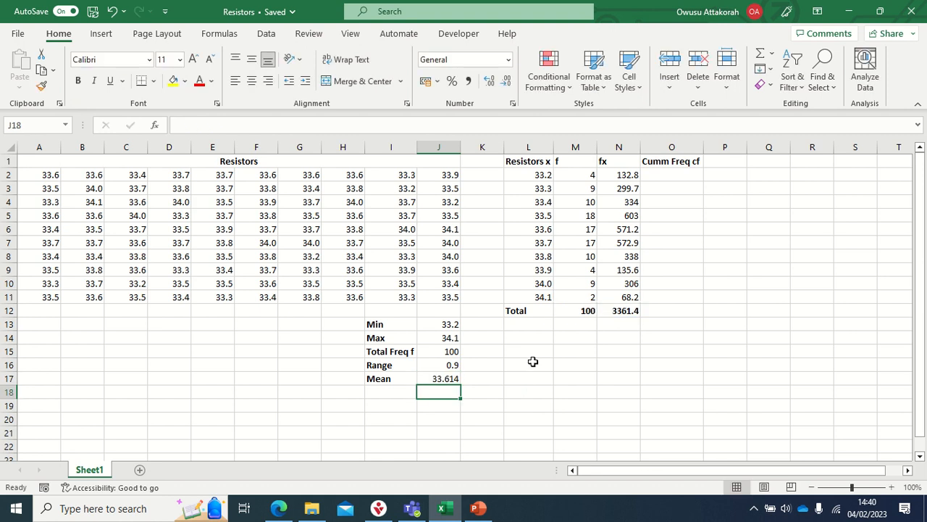
- Reduce the displayed precision of the Mean value in J17 to one decimal place
{"action": "left_click", "coordinate": [445, 378]}
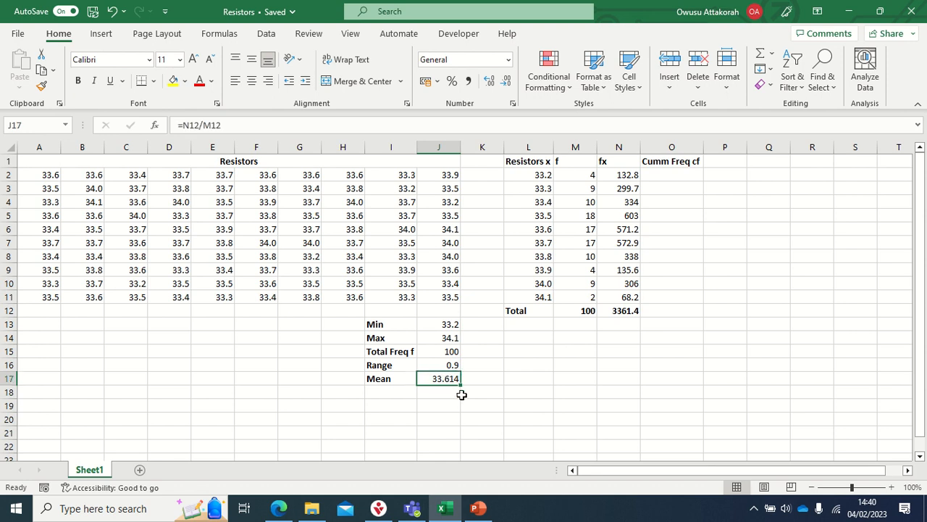
{"action": "left_click", "coordinate": [507, 83]}
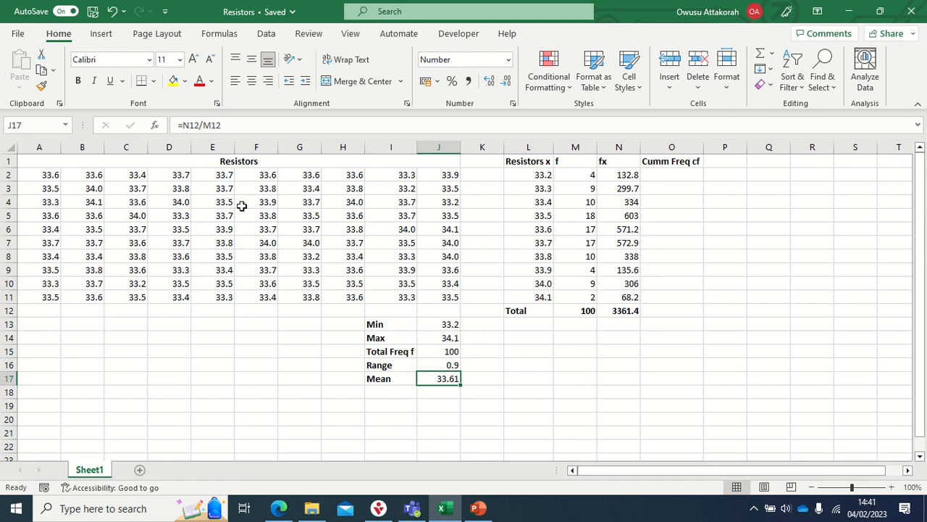
{"action": "left_click", "coordinate": [506, 81]}
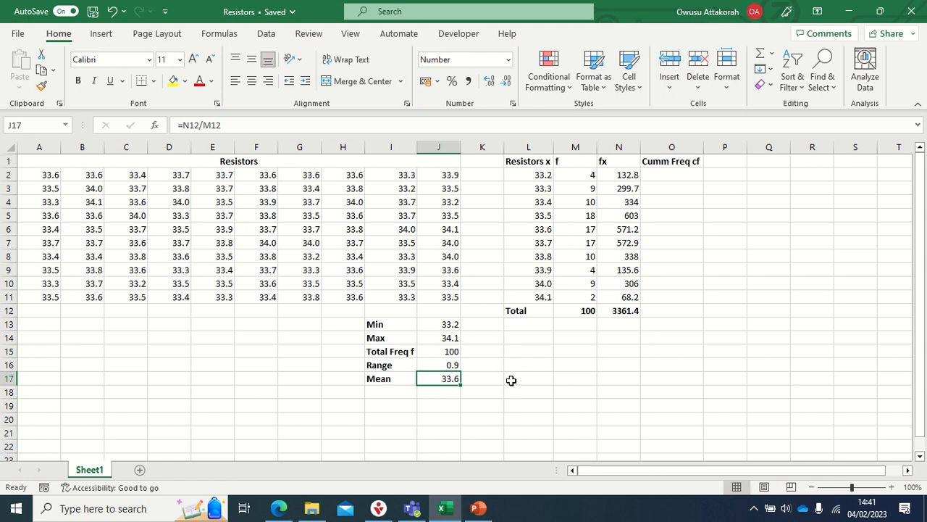